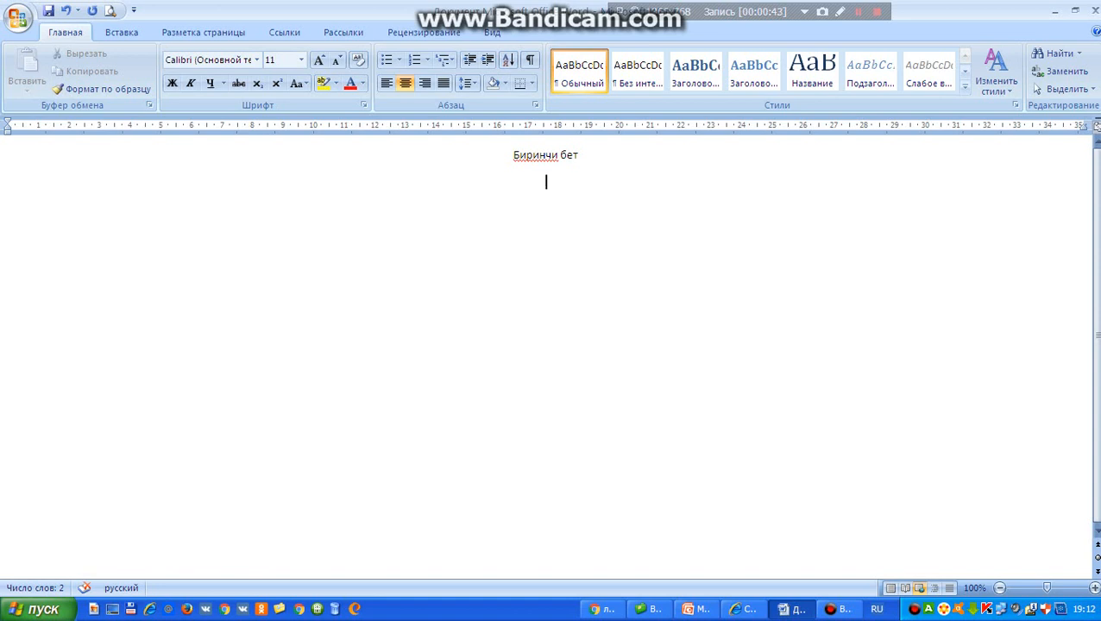
# Enter the line "Менин уй булом" below the "Биринчи бет" heading
pyautogui.write('Менин У')
pyautogui.press('BackSpace')
pyautogui.write('у')
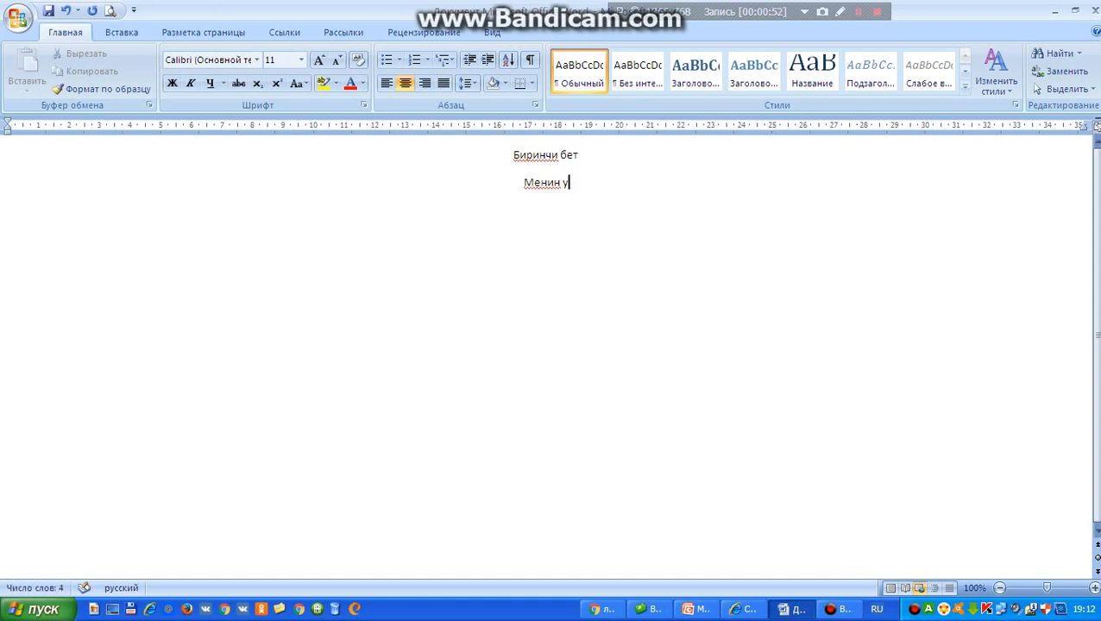
pyautogui.write('й булом')
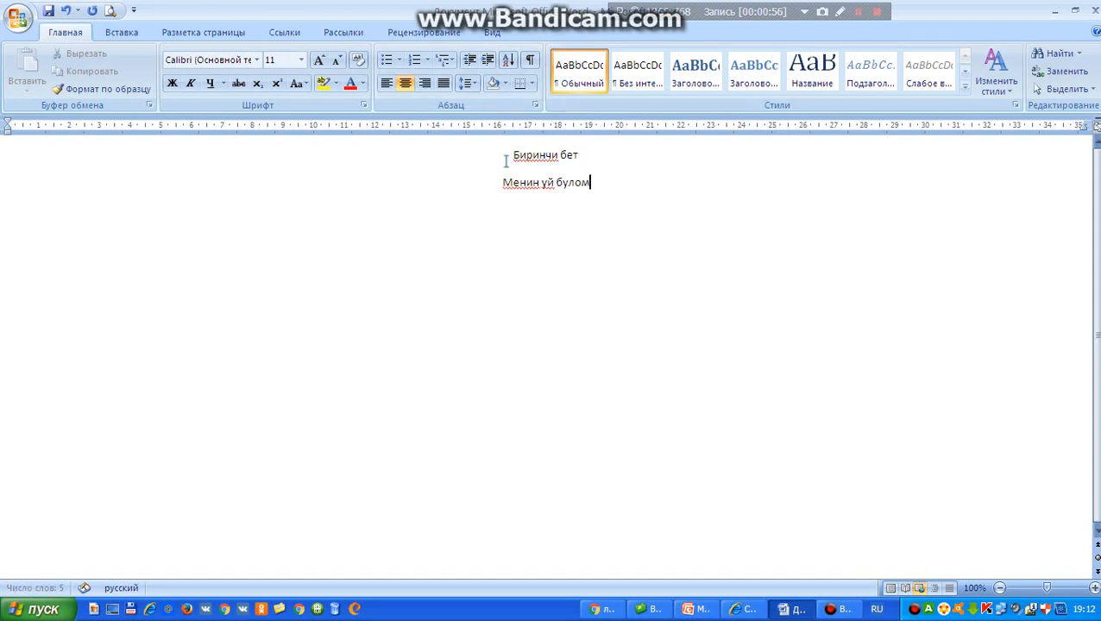
# Format both lines in Times New Roman, size 16, and convert them to all capitals
pyautogui.moveTo(506, 161); pyautogui.dragTo(611, 180)
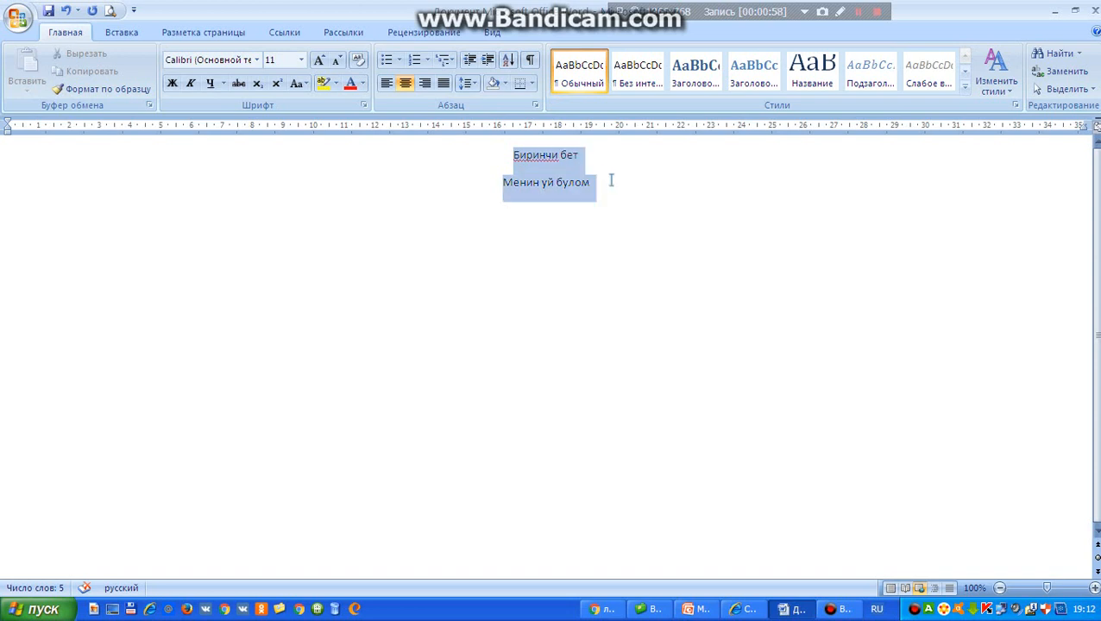
pyautogui.click(256, 59)
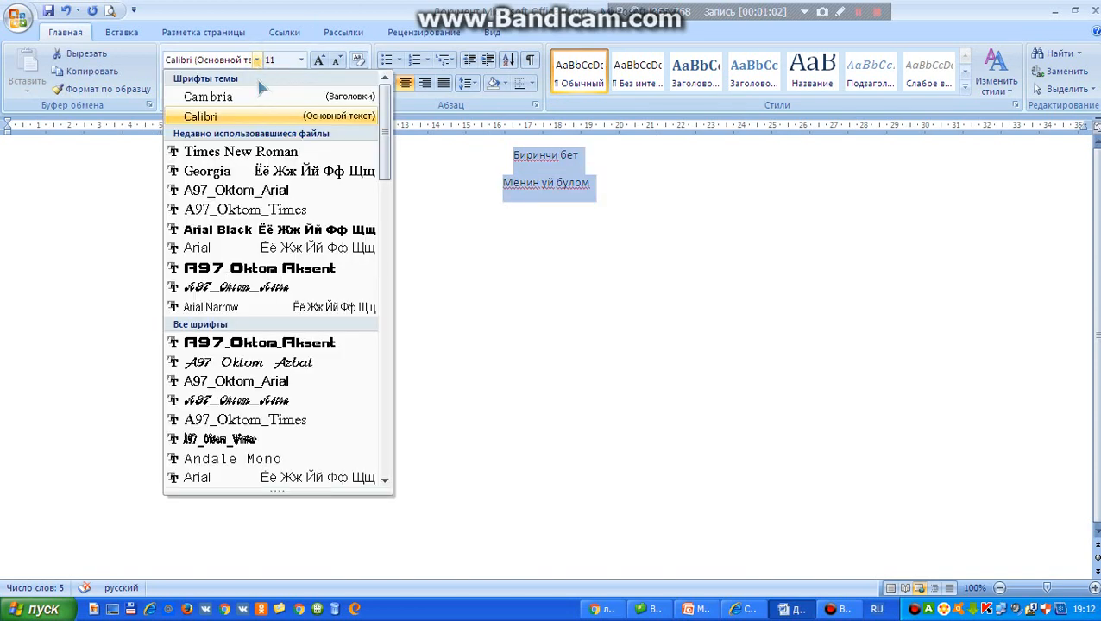
pyautogui.click(259, 153)
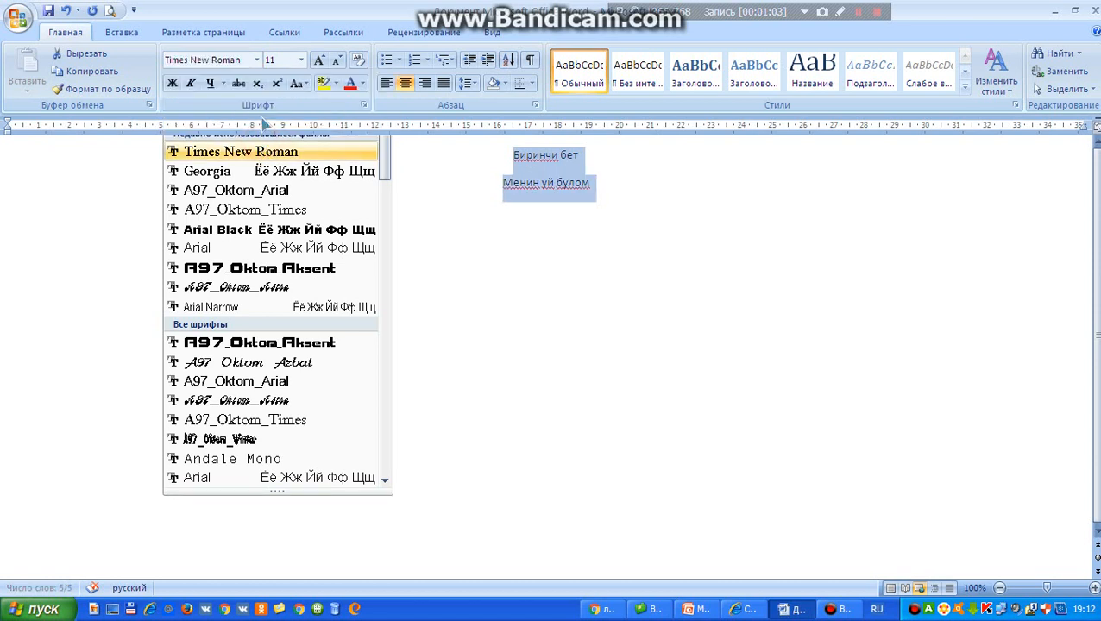
pyautogui.click(300, 61)
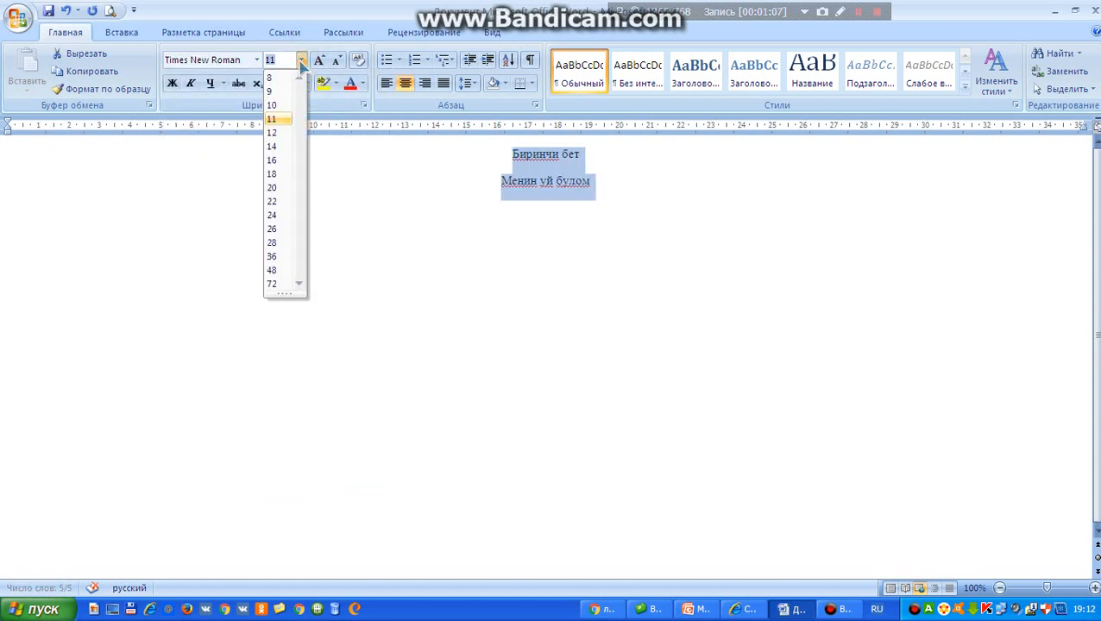
pyautogui.click(276, 160)
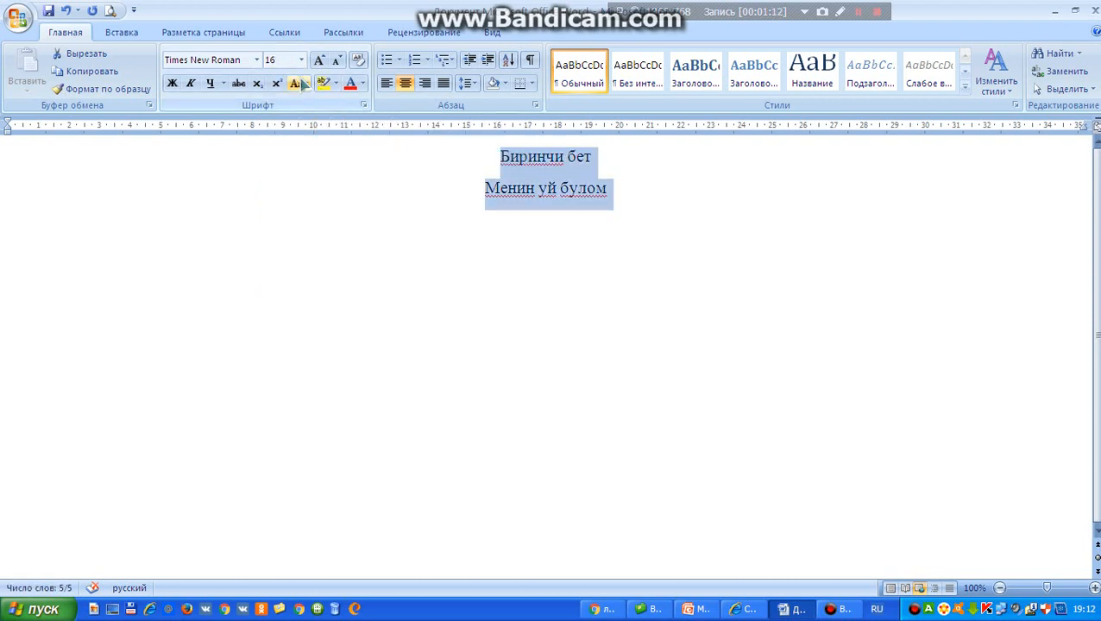
pyautogui.click(308, 83)
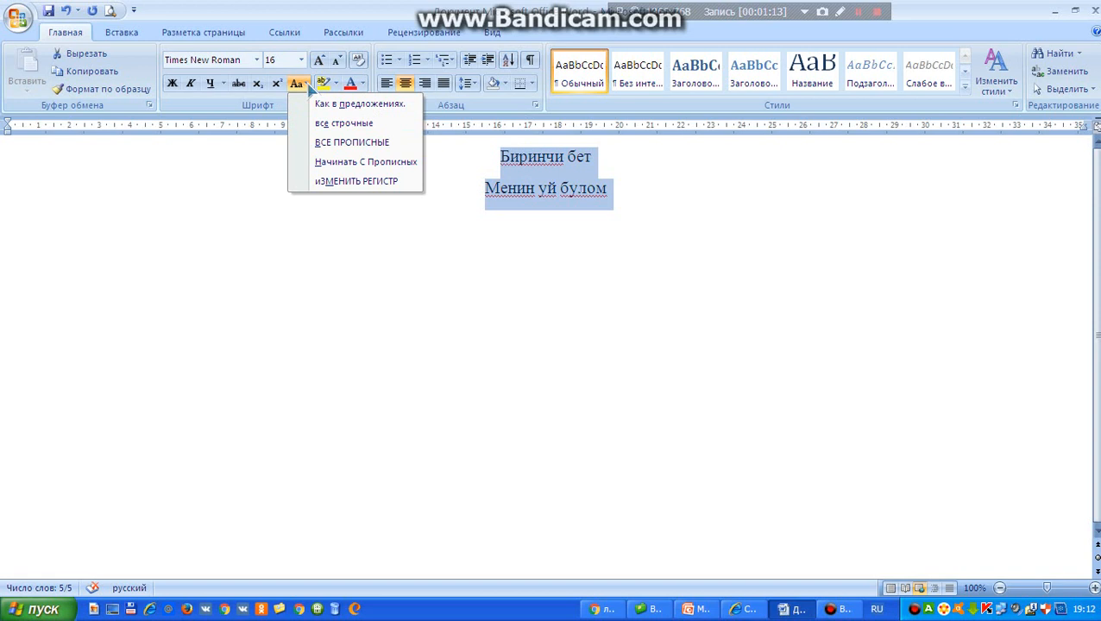
pyautogui.click(316, 143)
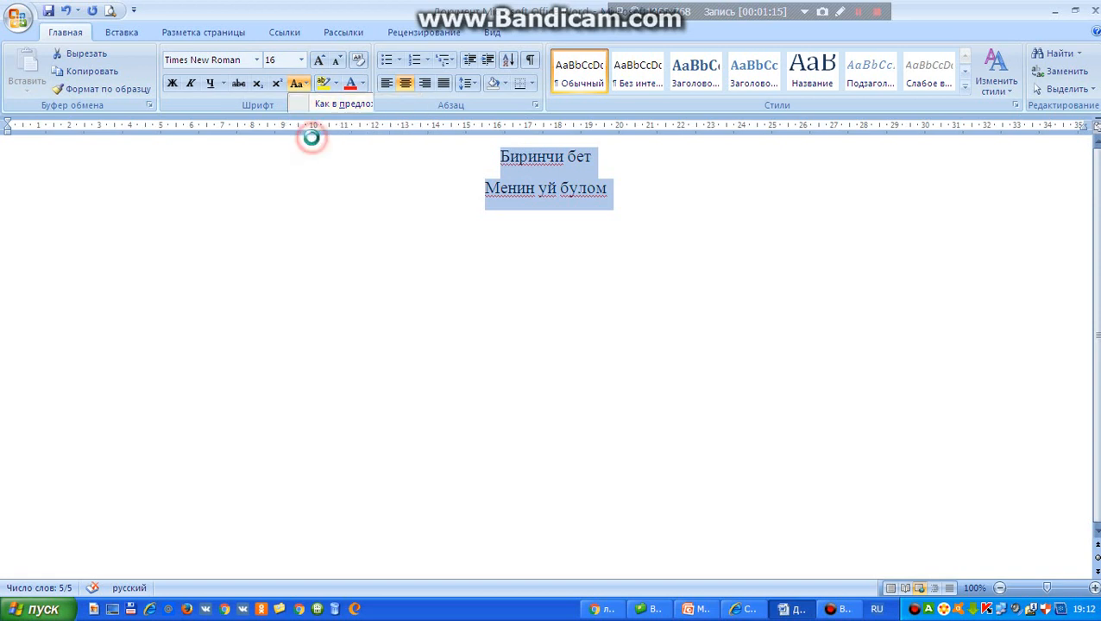
# Add a third line below the two headings reading "Менин уй булом" followed by the abbreviated home region, district and village
pyautogui.click(622, 181)
pyautogui.press('Return')
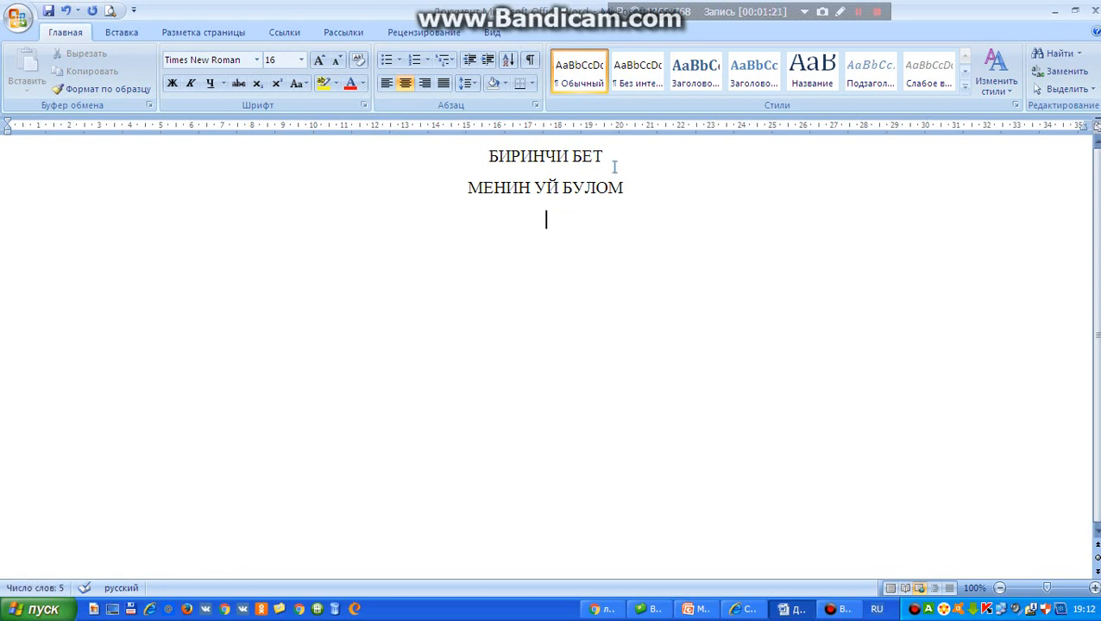
pyautogui.write('Мен')
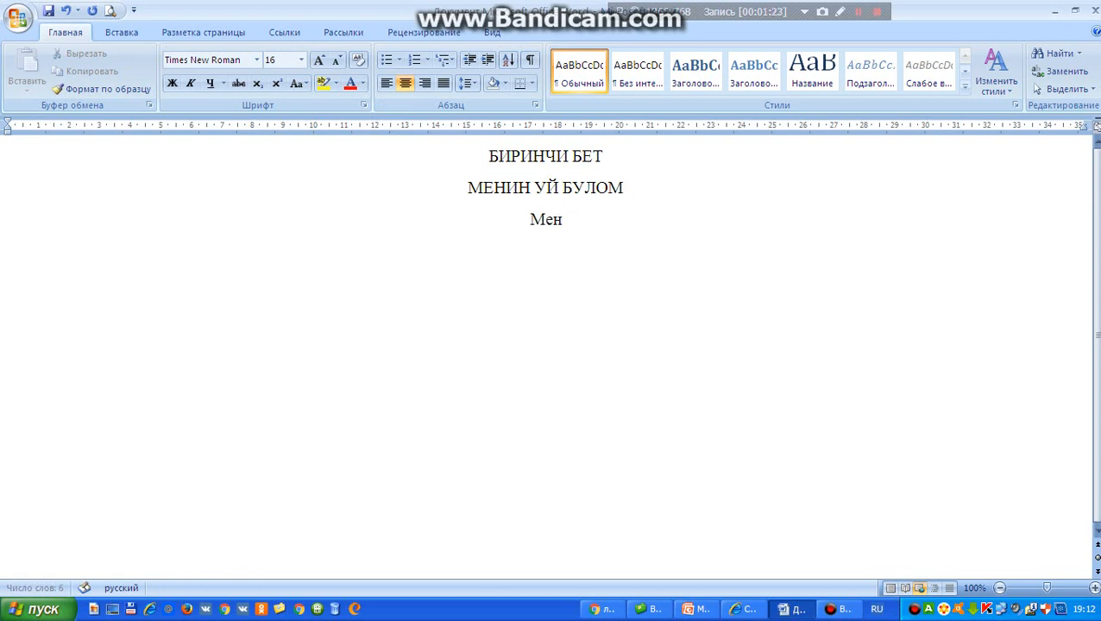
pyautogui.write('ин уйб')
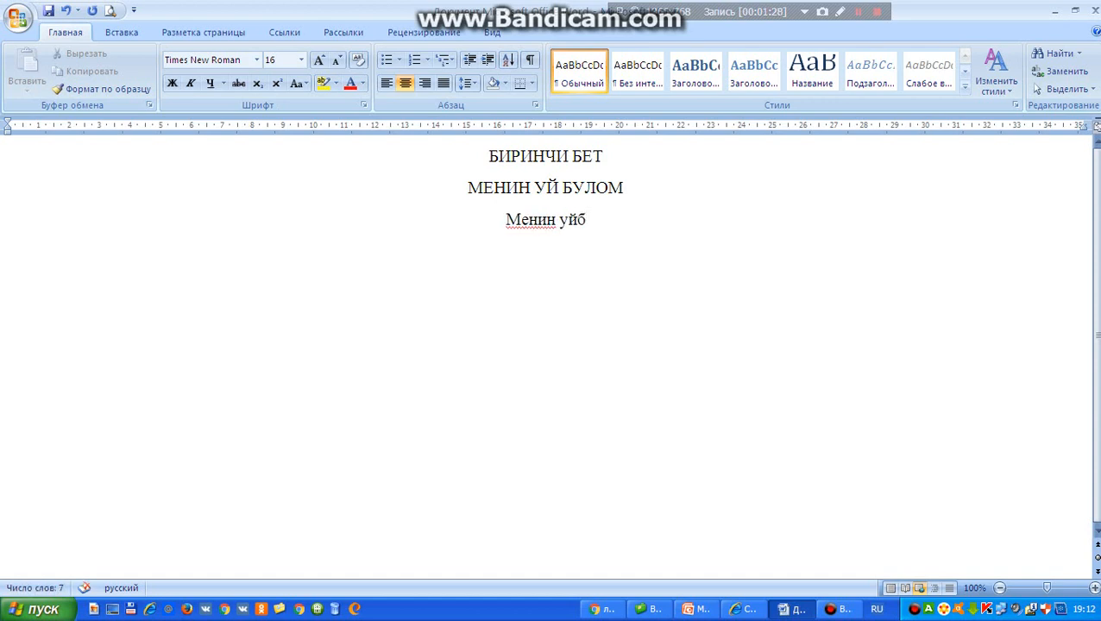
pyautogui.press('BackSpace')
pyautogui.write('бул')
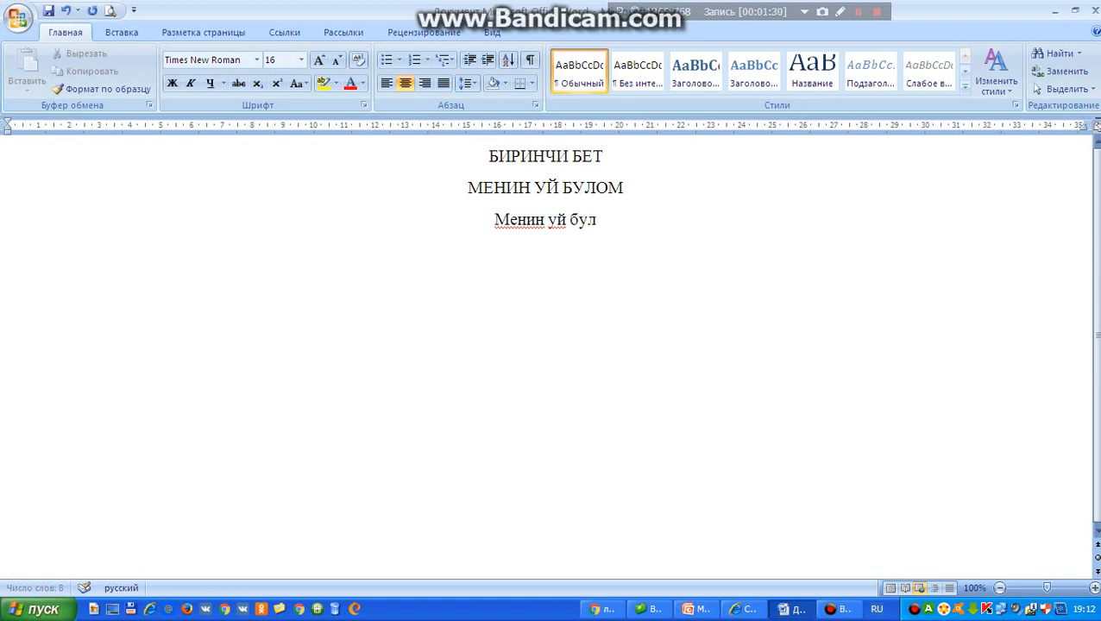
pyautogui.write('ом ')
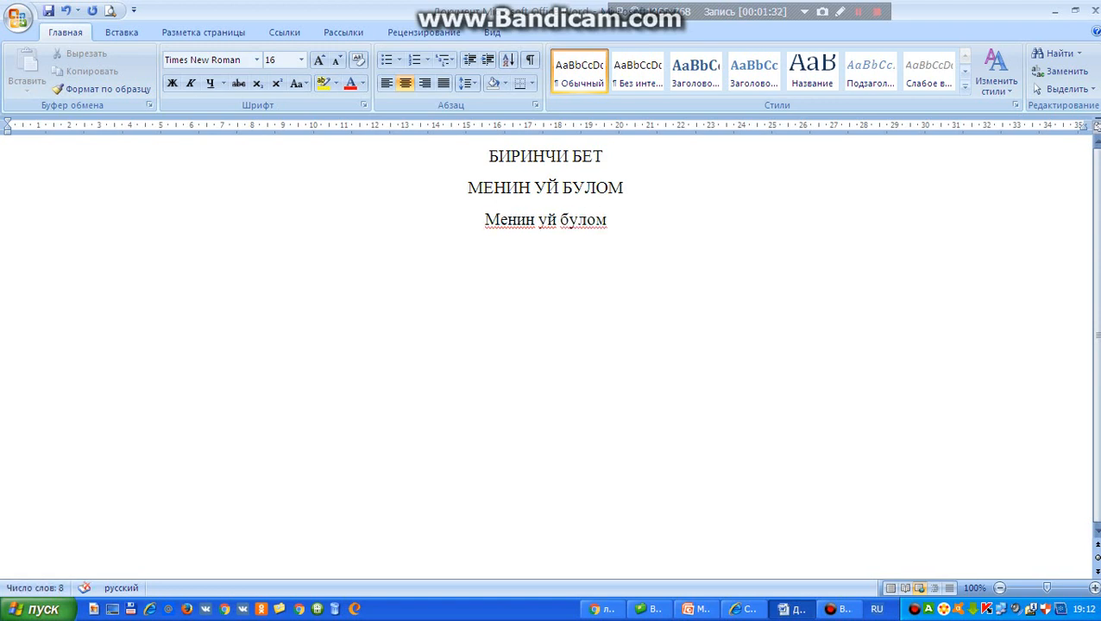
pyautogui.write('О')
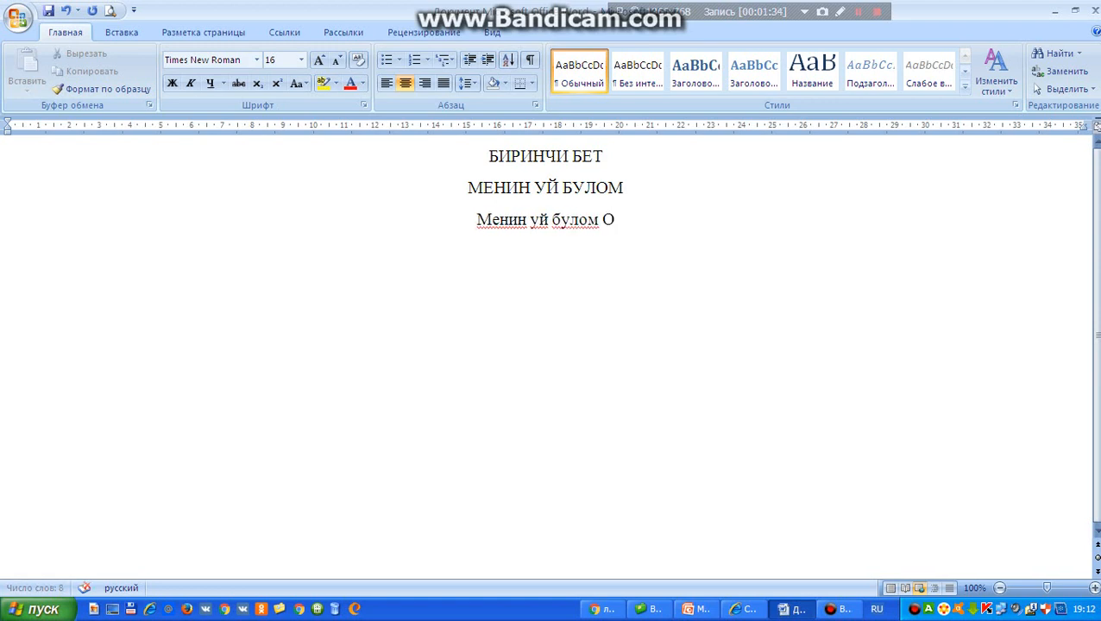
pyautogui.write('ш о')
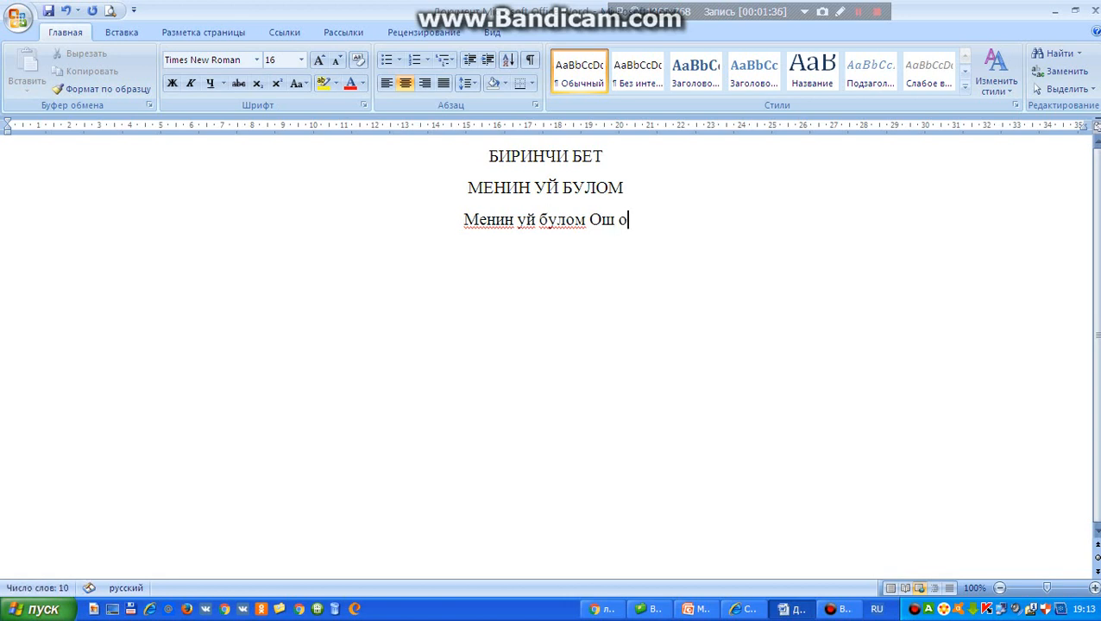
pyautogui.write('.')
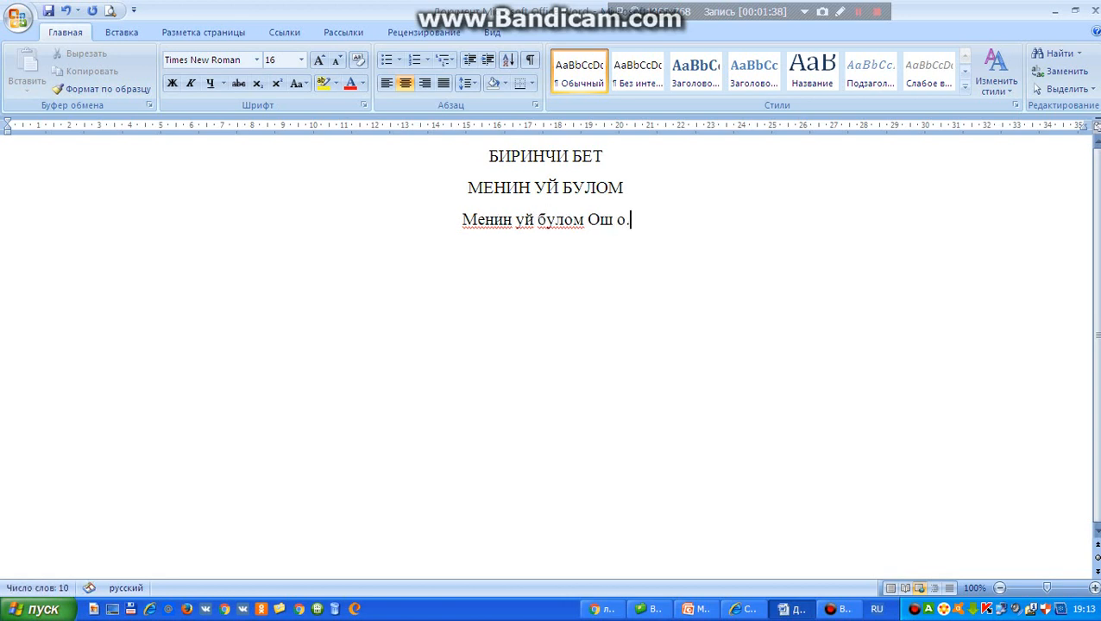
pyautogui.write('Ноокат')
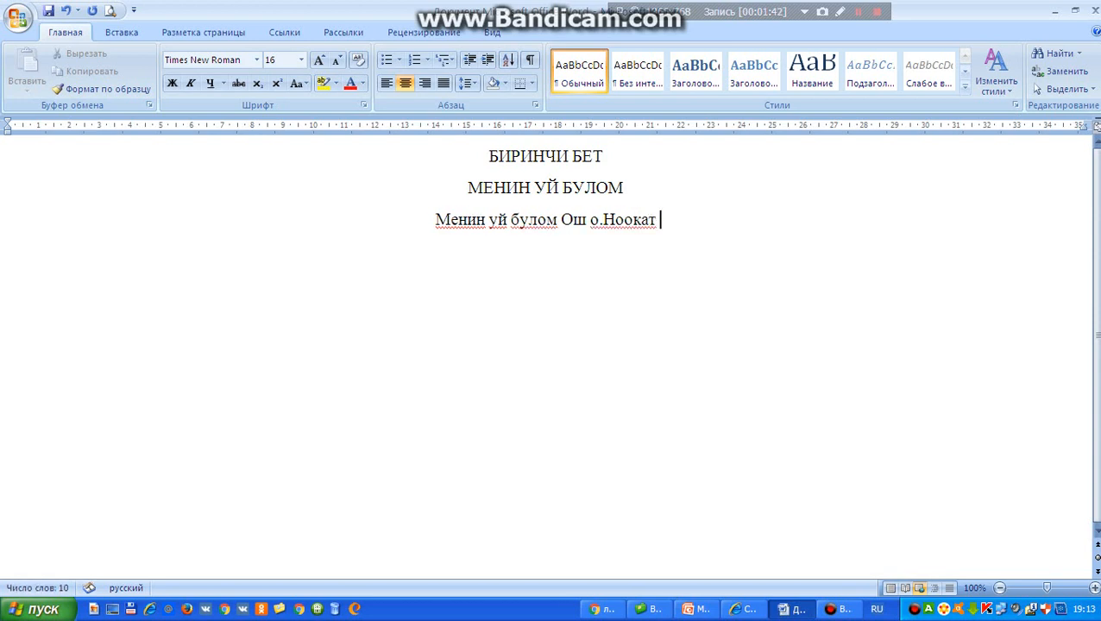
pyautogui.write(' р.')
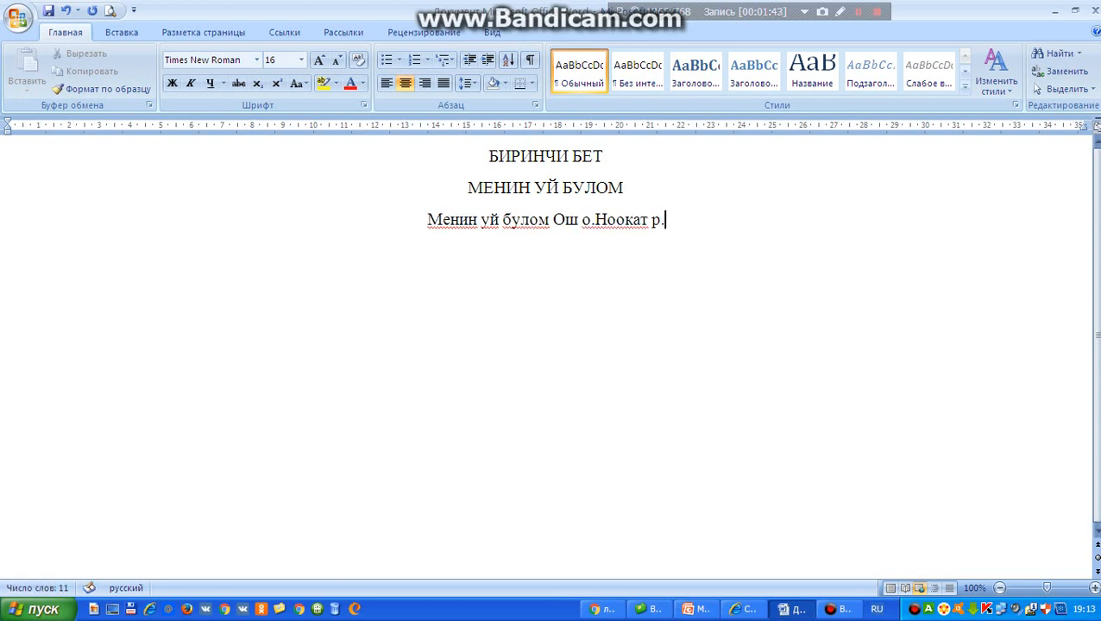
pyautogui.write('А')
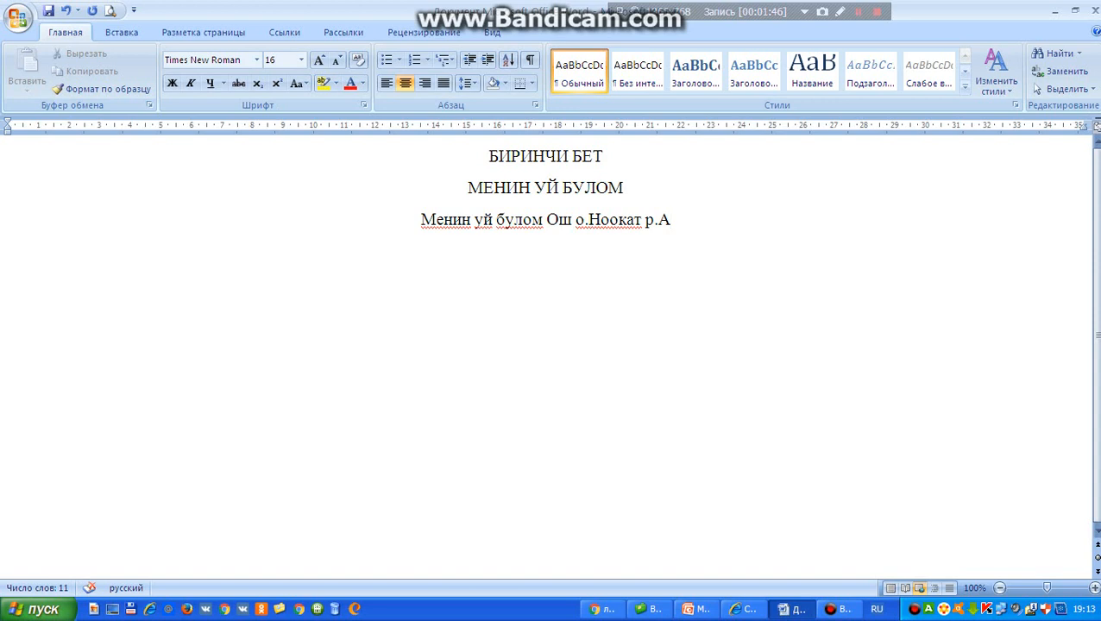
pyautogui.write('рбын')
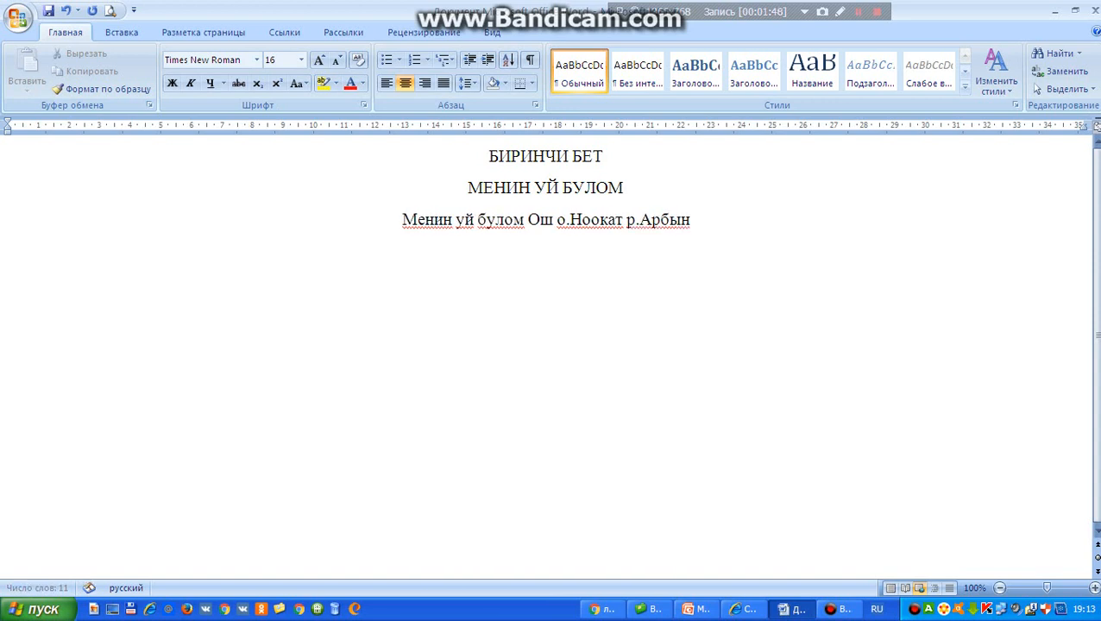
pyautogui.write(' а.')
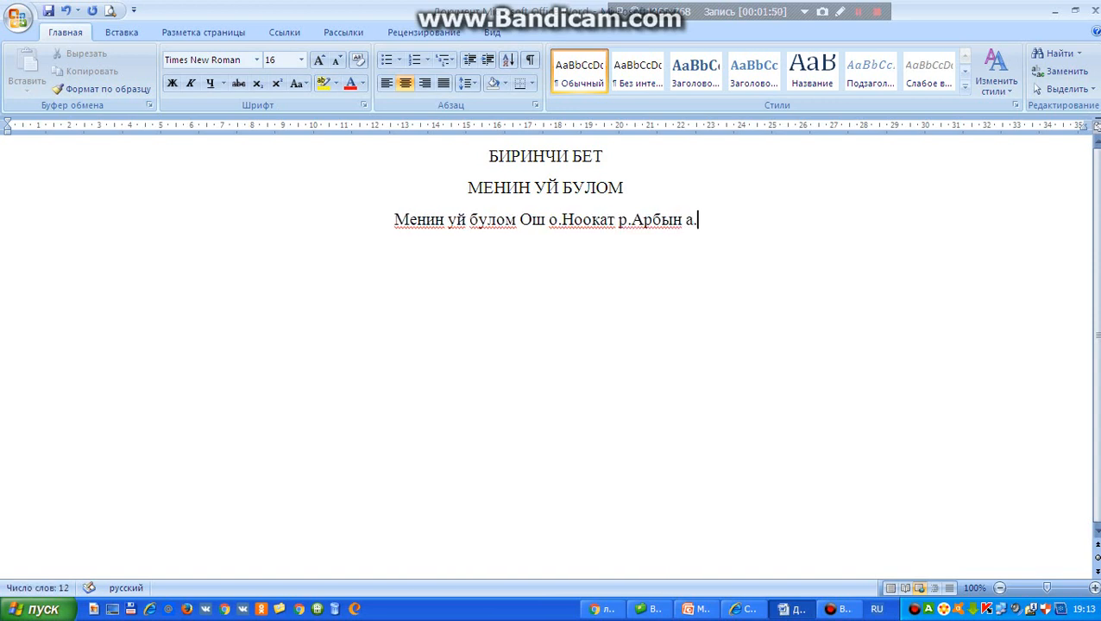
# Insert a table with two columns and one row on a new line below the third text line
pyautogui.press('Return')
pyautogui.click(121, 33)
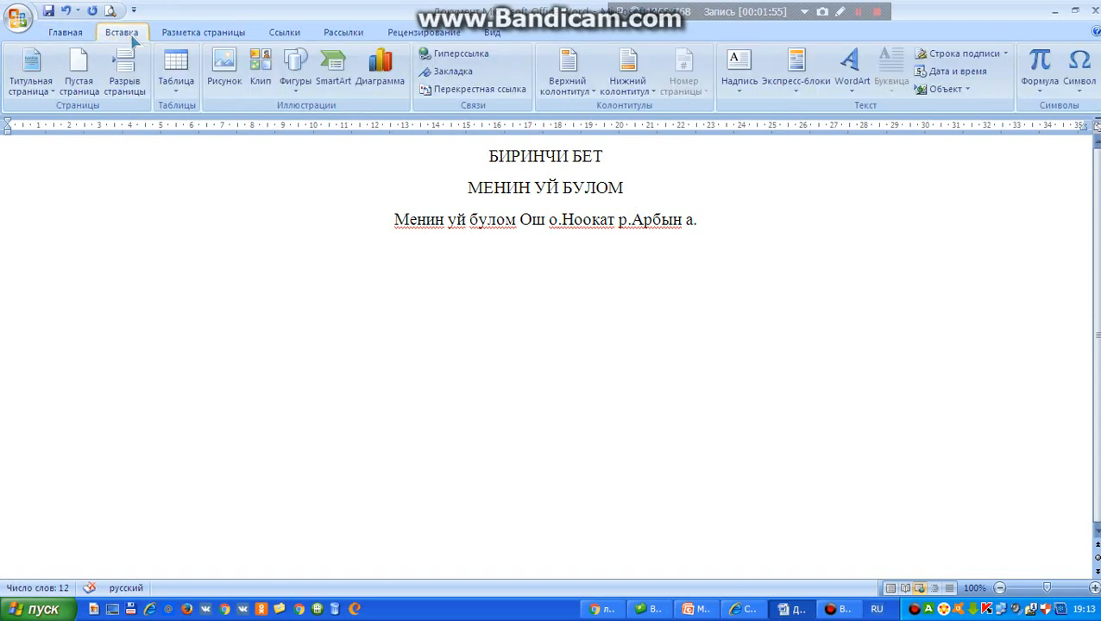
pyautogui.click(191, 89)
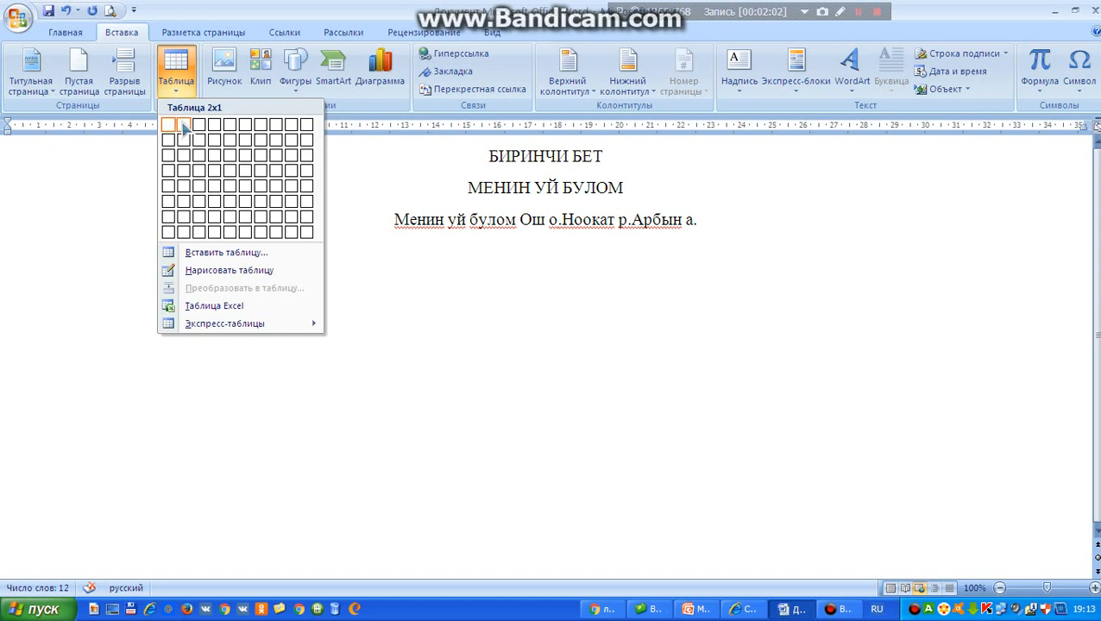
pyautogui.click(199, 125)
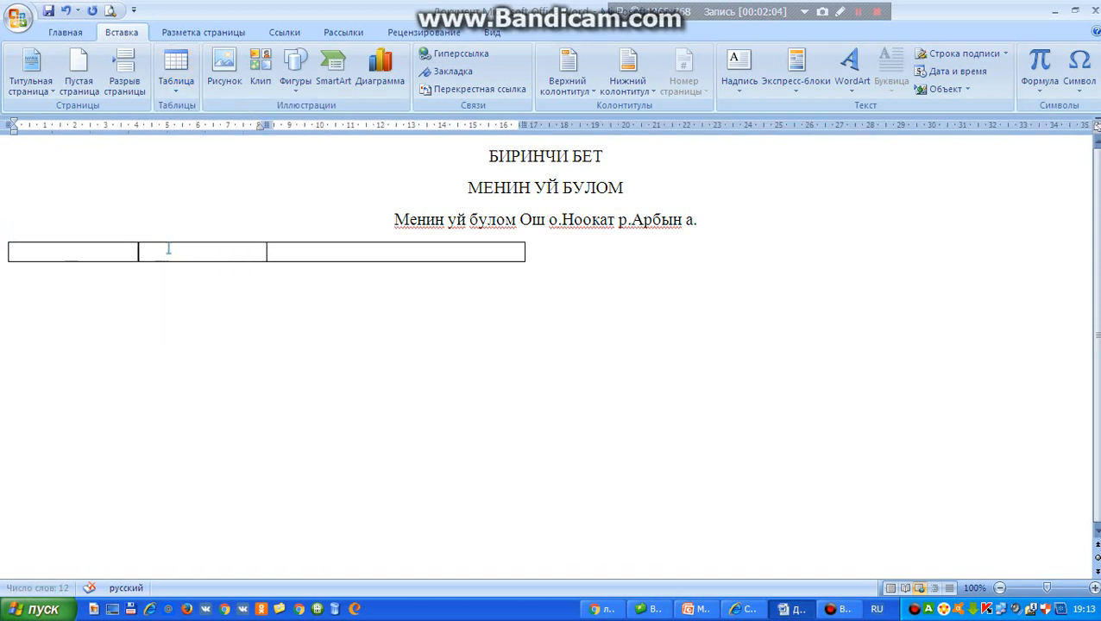
# Center the whole table on the page, remove all its borders, and place the cursor in its first cell
pyautogui.click(4, 237)
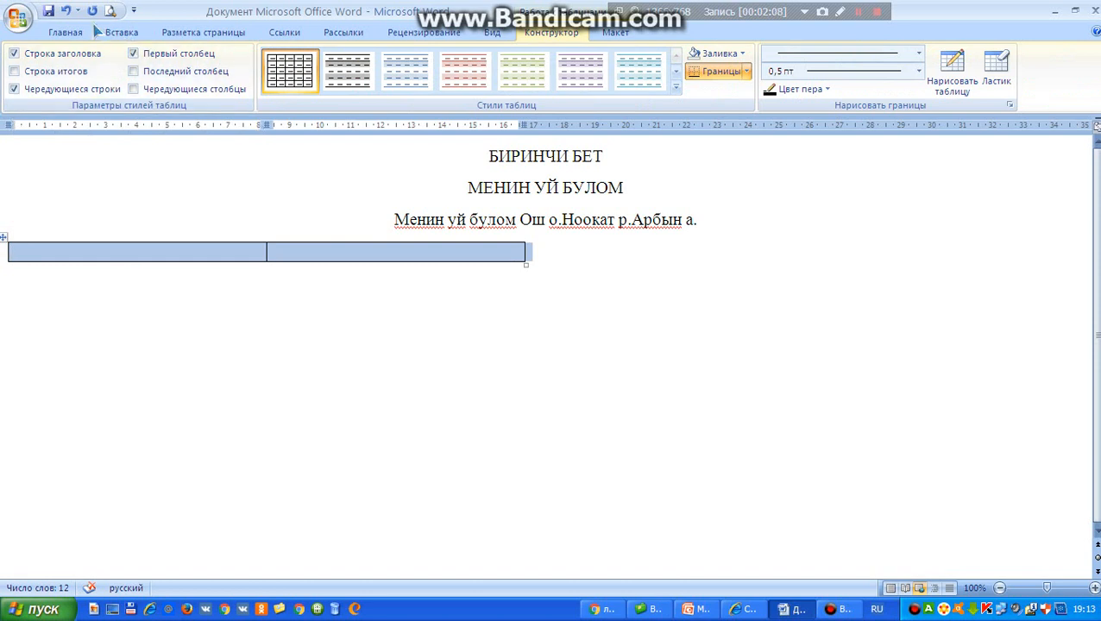
pyautogui.click(87, 31)
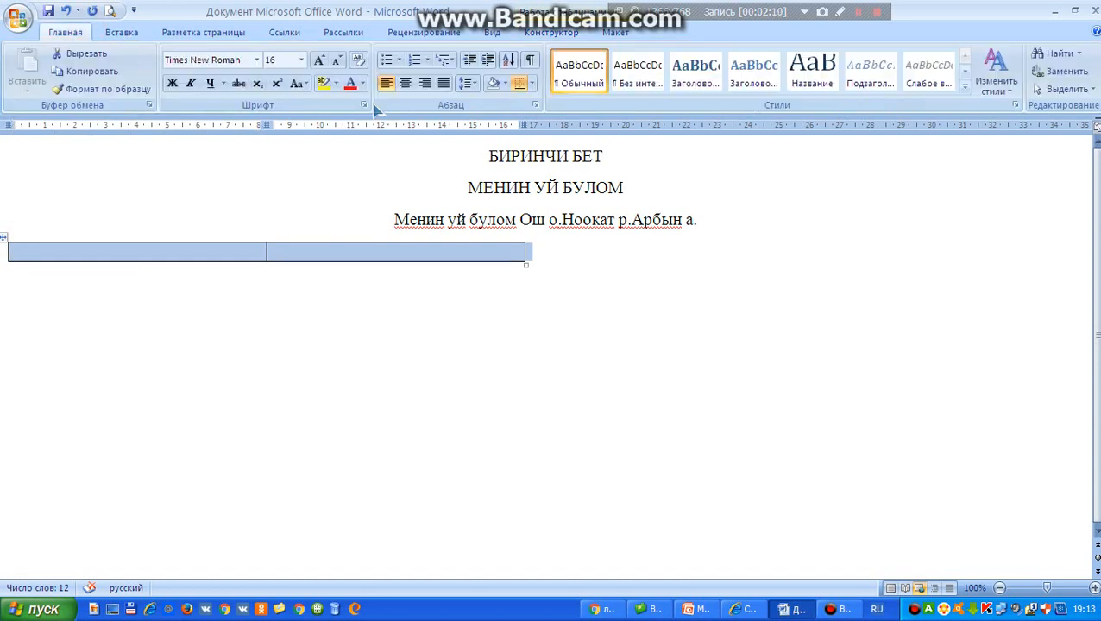
pyautogui.click(406, 84)
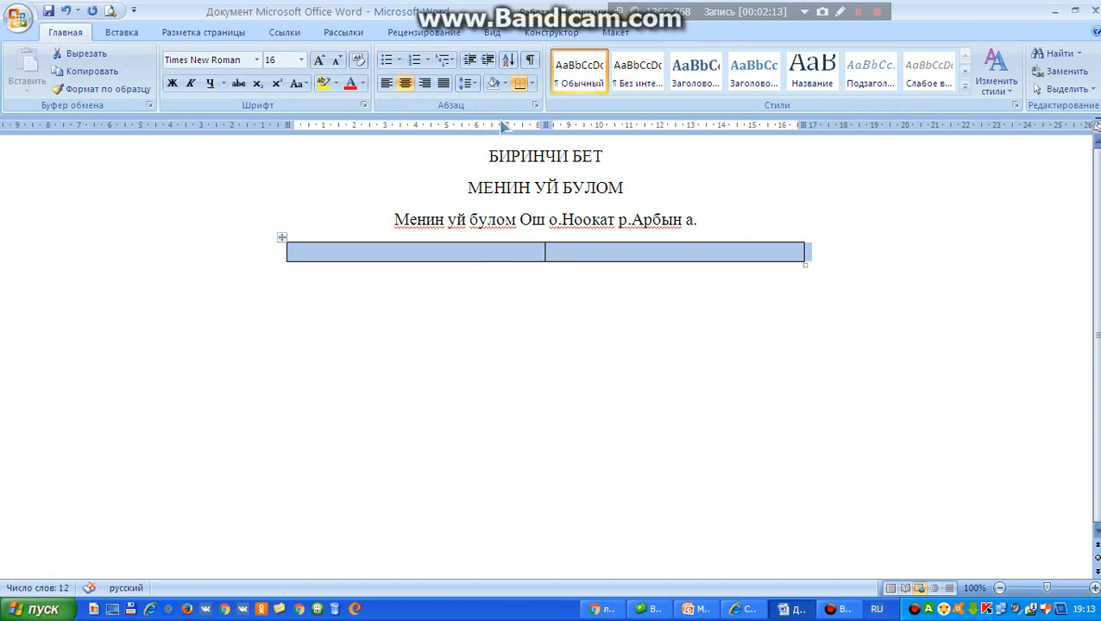
pyautogui.click(531, 84)
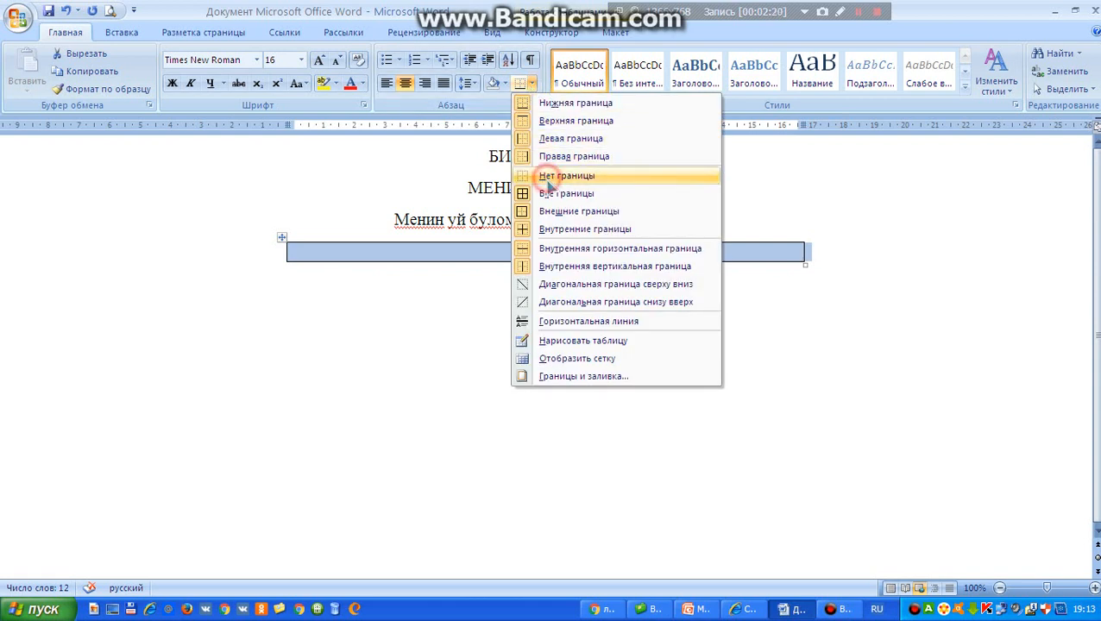
pyautogui.click(548, 178)
pyautogui.click(311, 249)
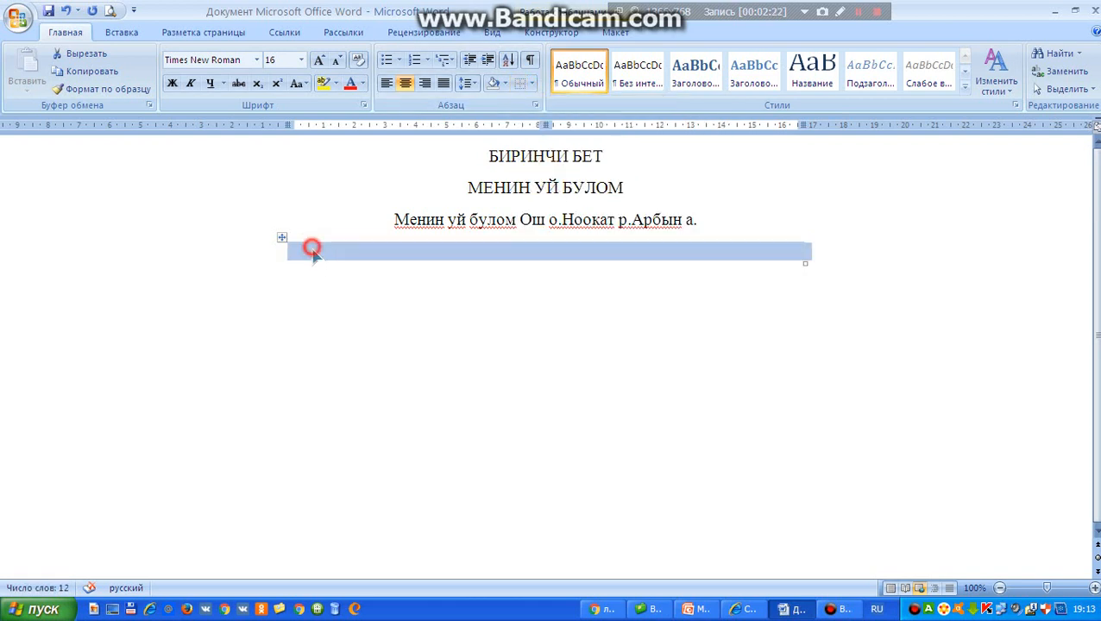
pyautogui.click(422, 250)
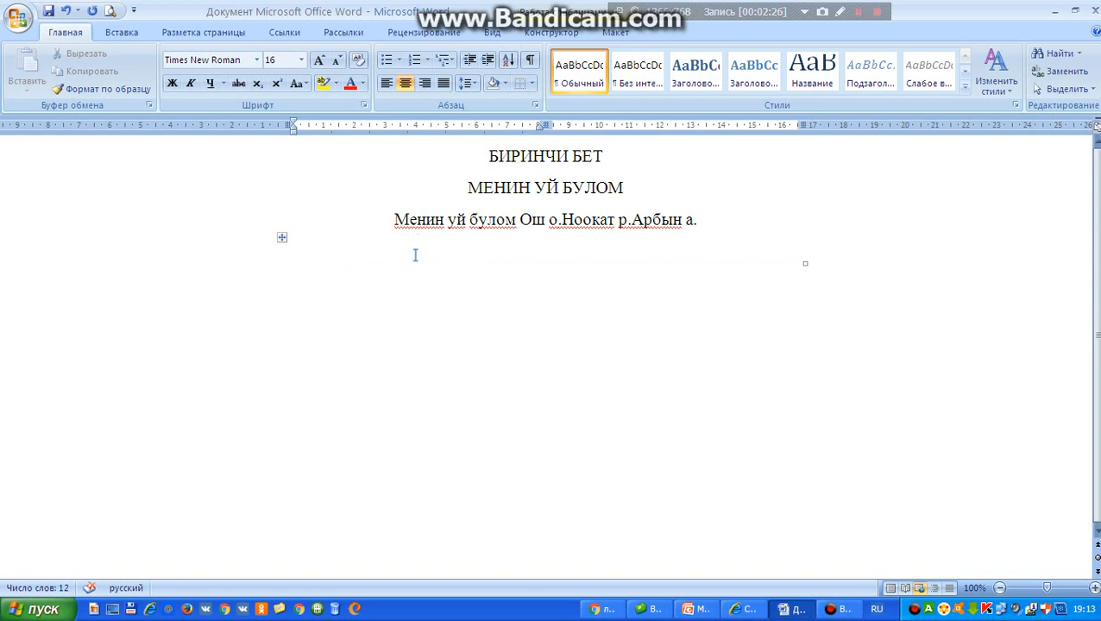
pyautogui.click(415, 255)
pyautogui.rightClick(419, 256)
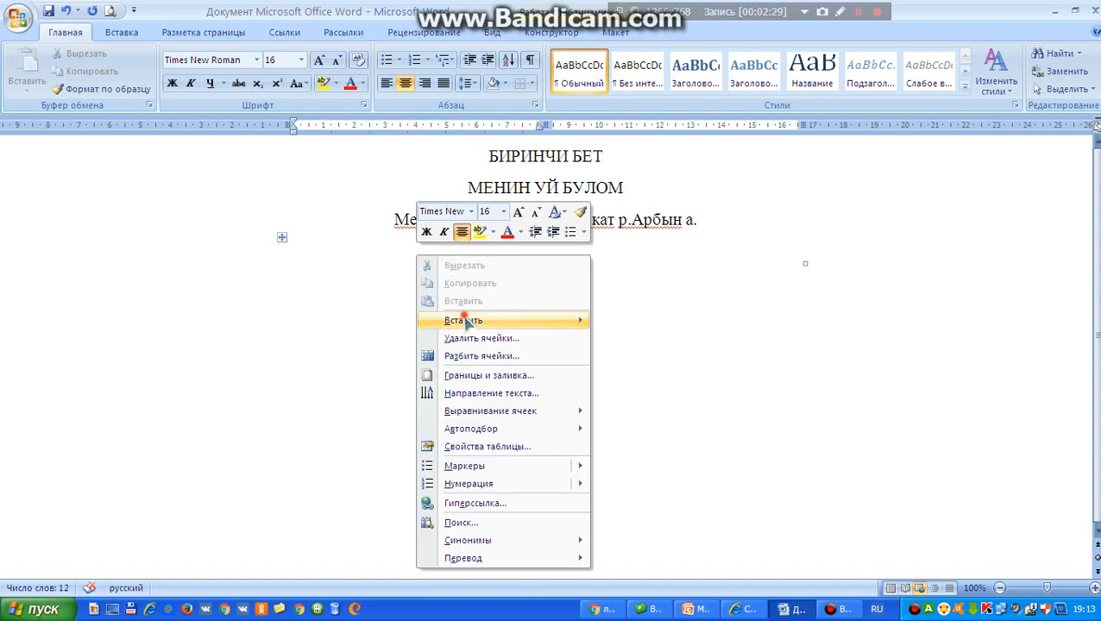
pyautogui.click(464, 319)
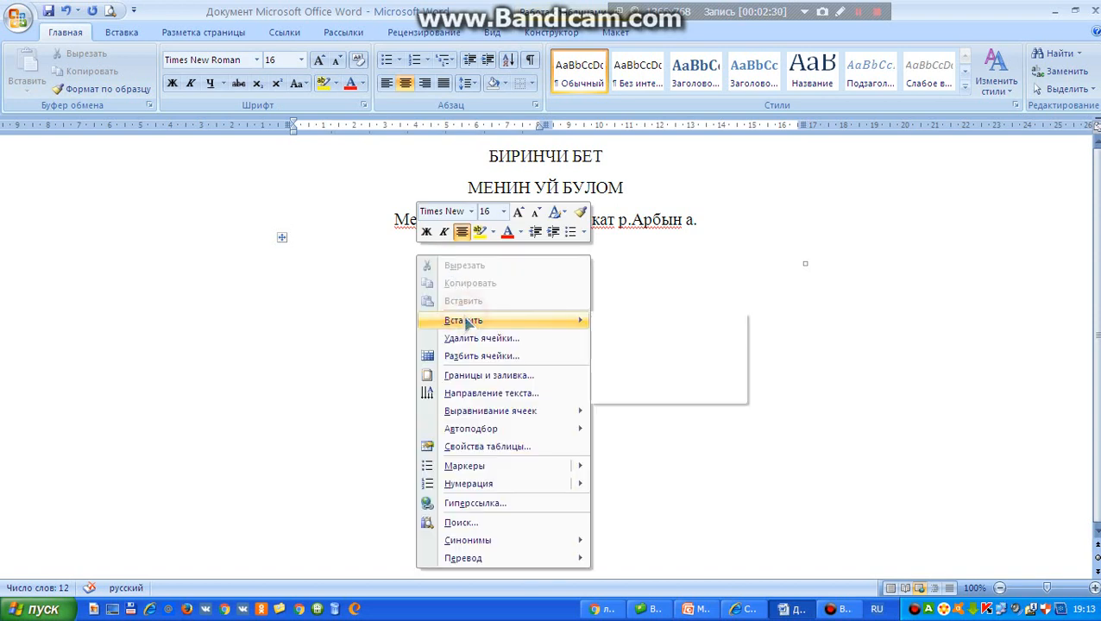
pyautogui.click(372, 248)
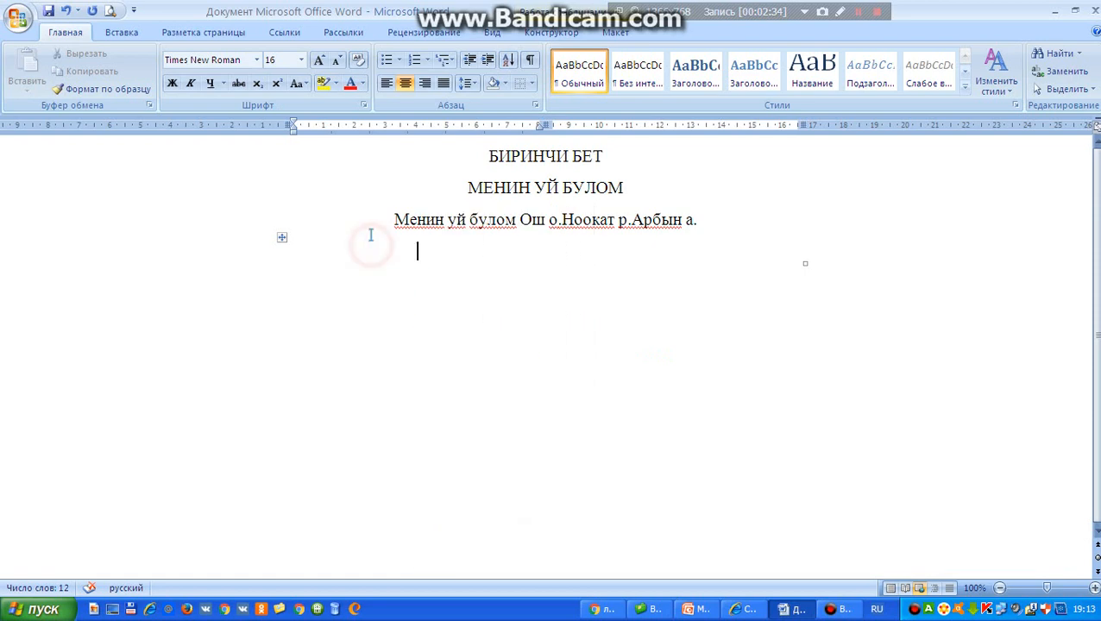
# Switch to the PowerPoint presentation and copy the family photo from slide 3
pyautogui.click(691, 611)
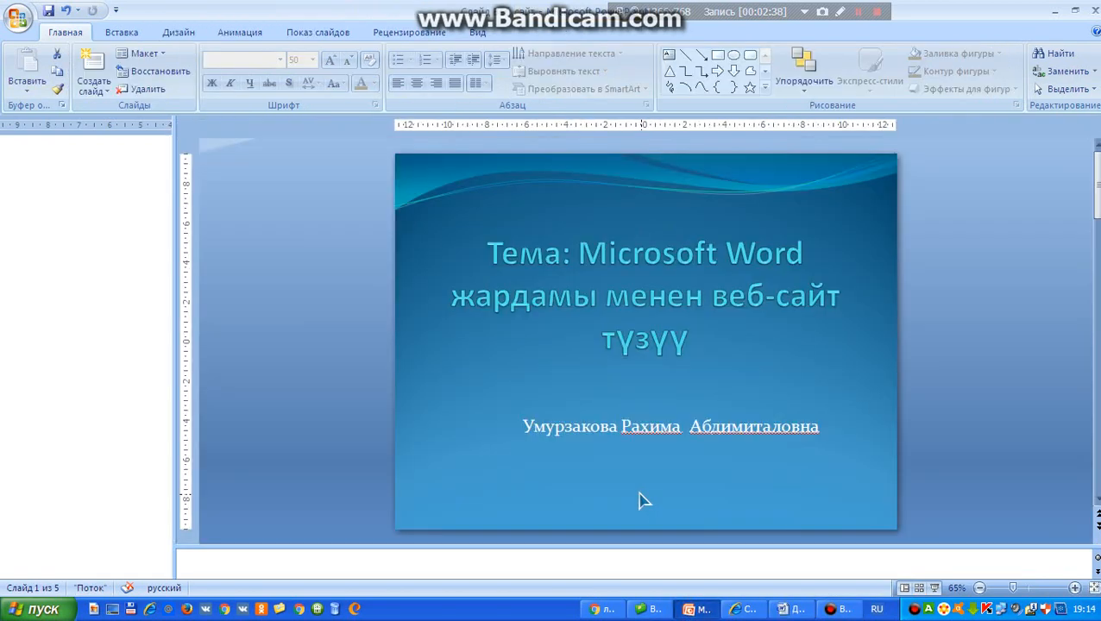
pyautogui.click(69, 414)
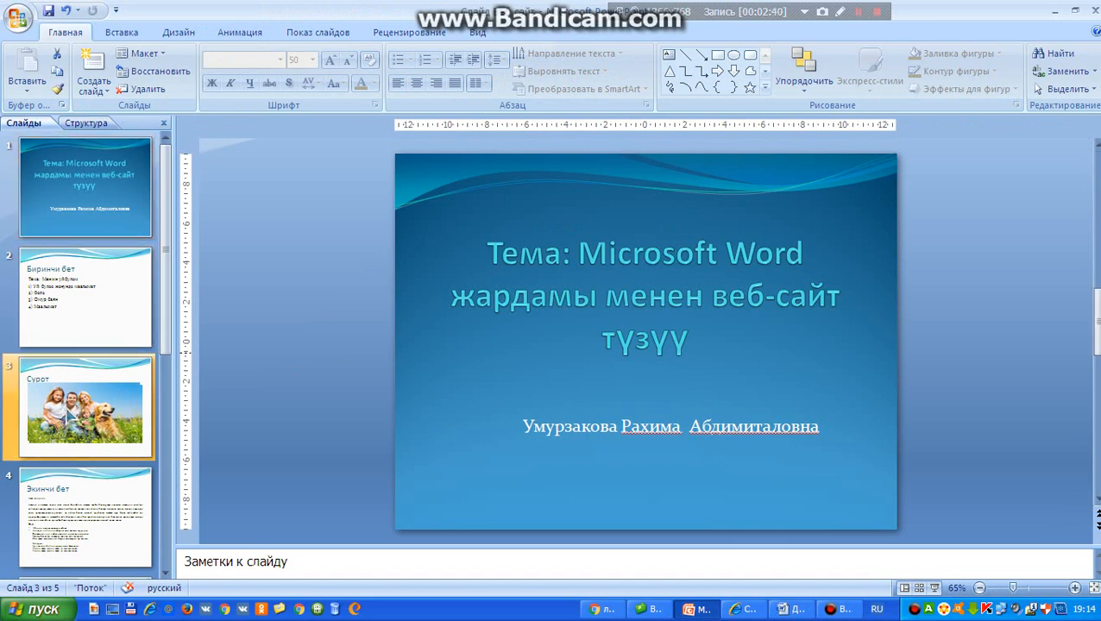
pyautogui.click(597, 370)
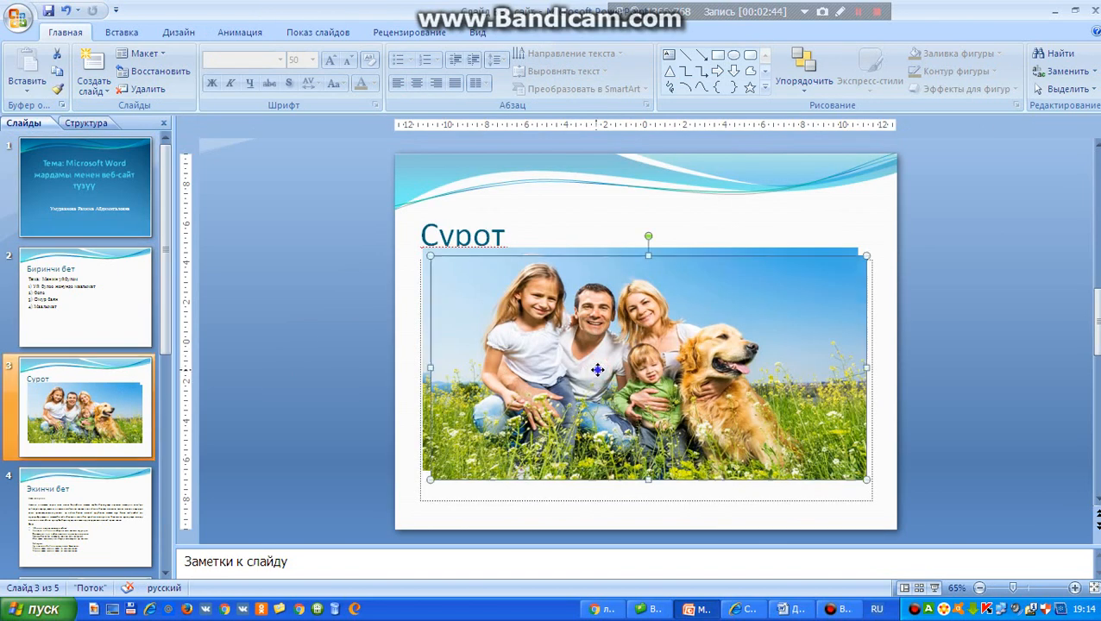
pyautogui.rightClick(597, 371)
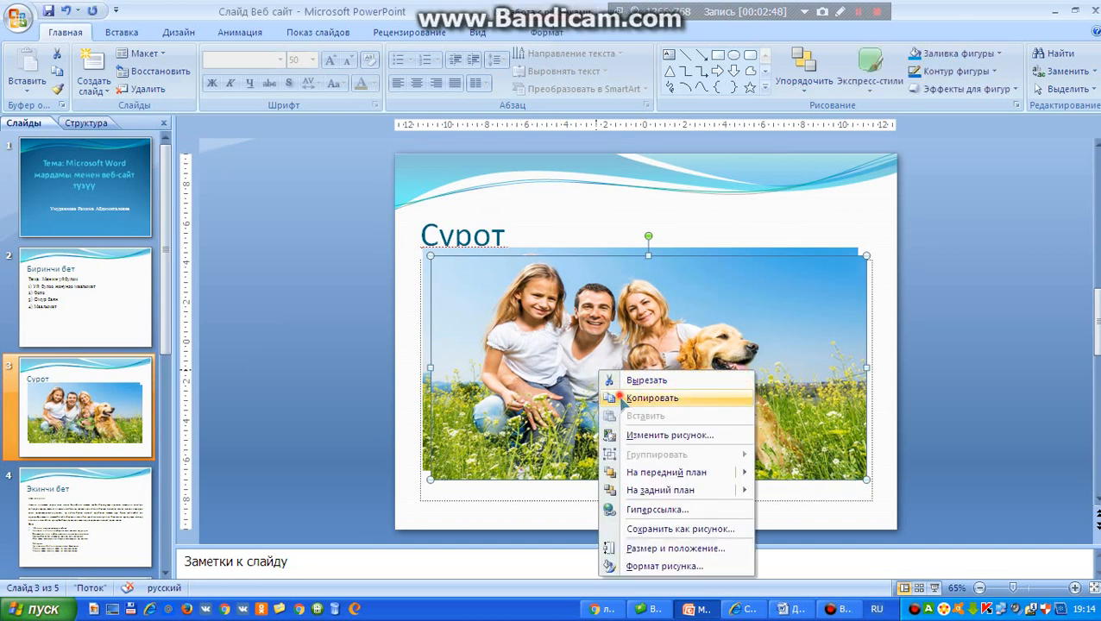
pyautogui.click(621, 397)
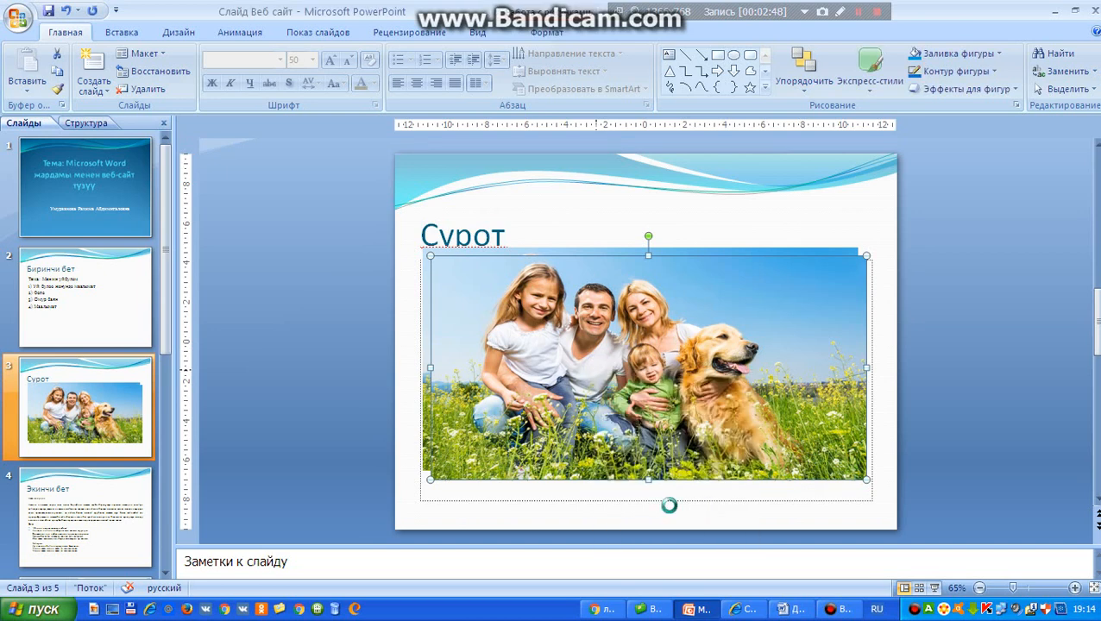
# Switch back to Word, paste the family photo into the table's first cell and narrow it to about 12.4 cm wide
pyautogui.click(792, 610)
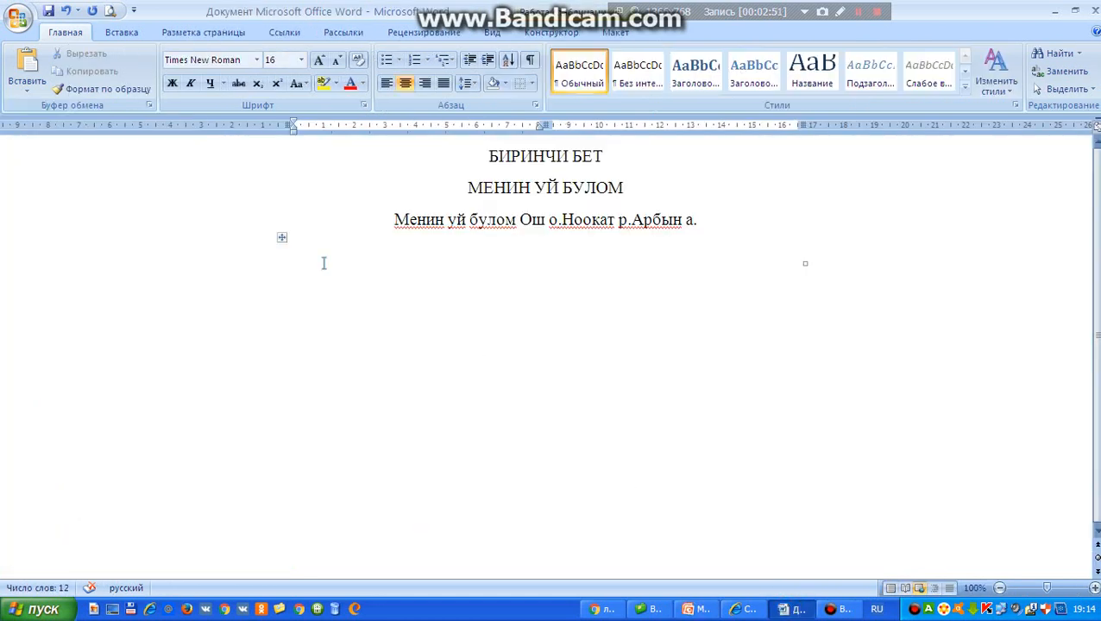
pyautogui.rightClick(416, 250)
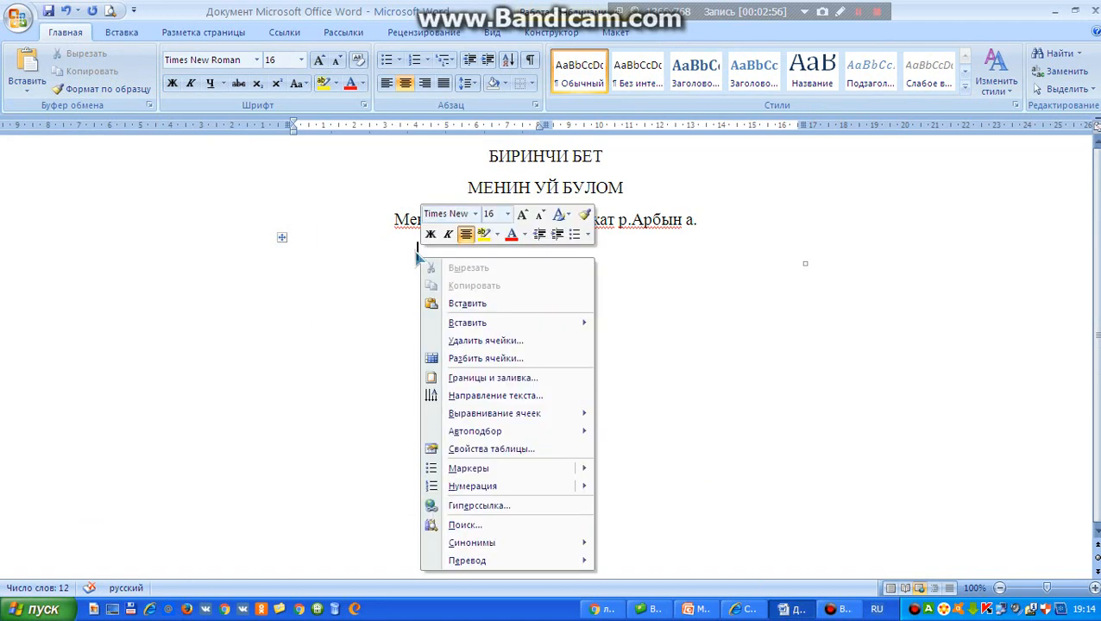
pyautogui.click(466, 304)
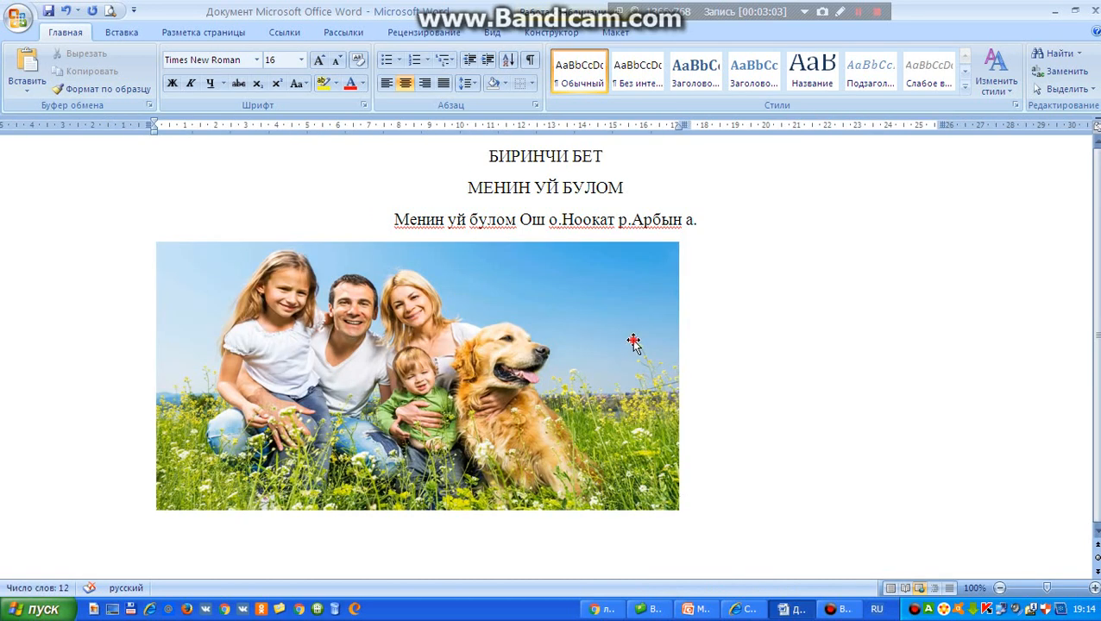
pyautogui.click(677, 385)
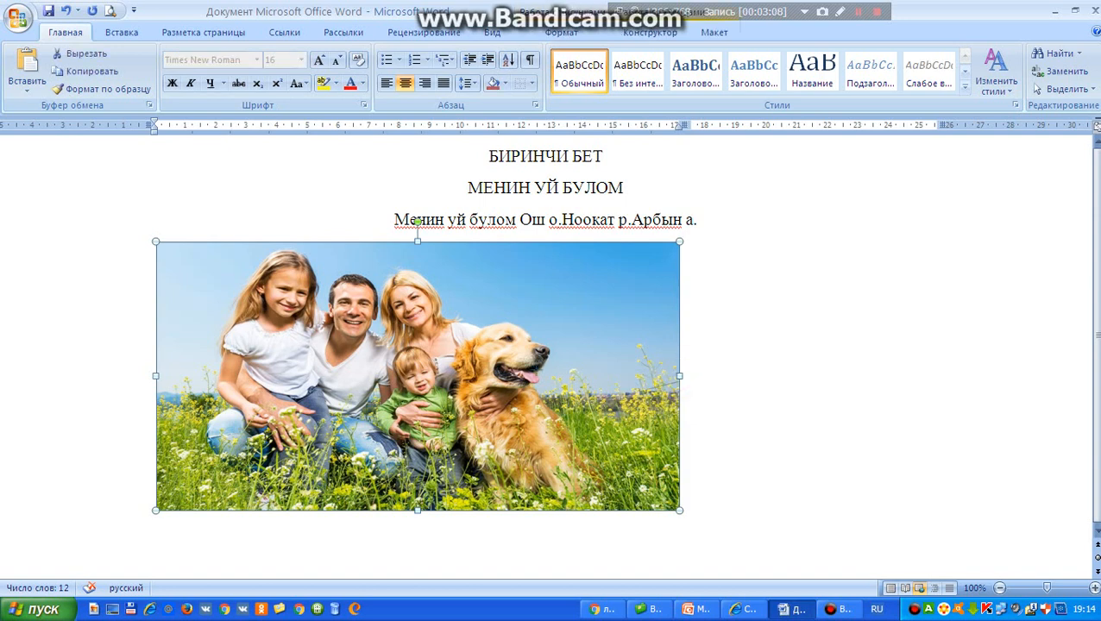
pyautogui.moveTo(680, 377); pyautogui.dragTo(536, 376)
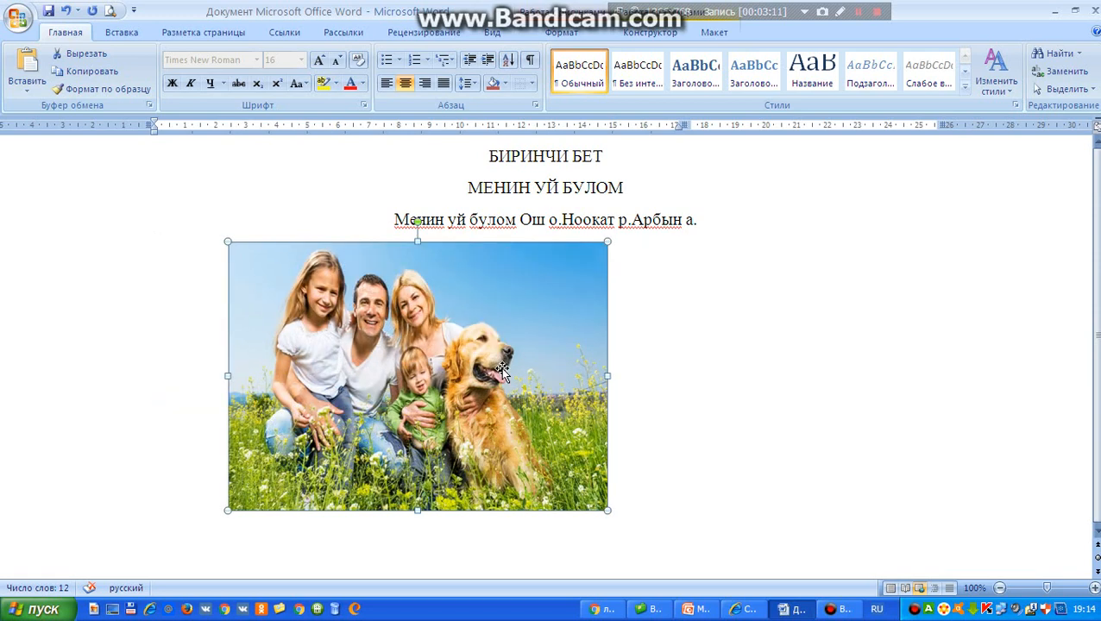
# Enter "Менин уй буломдо: Атам Апам Эжем иним мен" in the table's second cell beside the photo
pyautogui.click(672, 282)
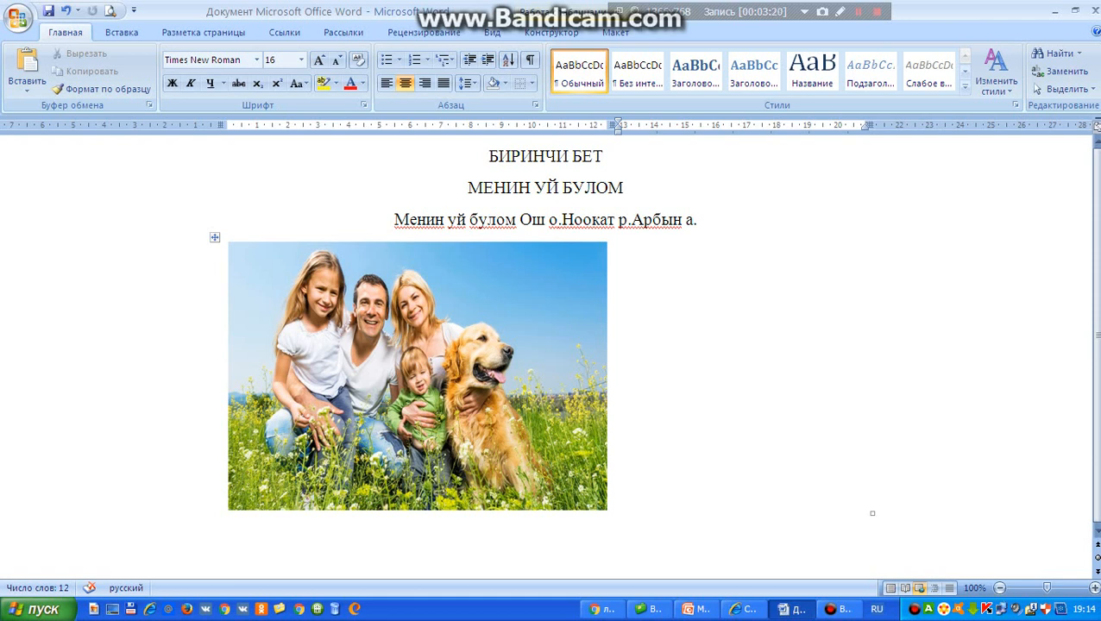
pyautogui.write('Менин у')
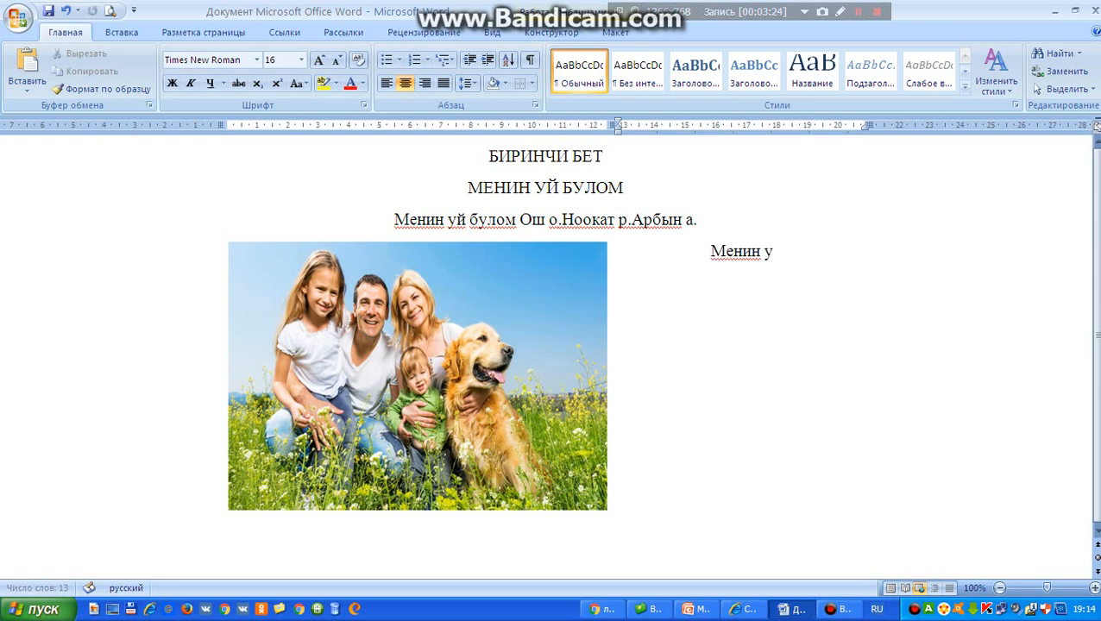
pyautogui.write('й було')
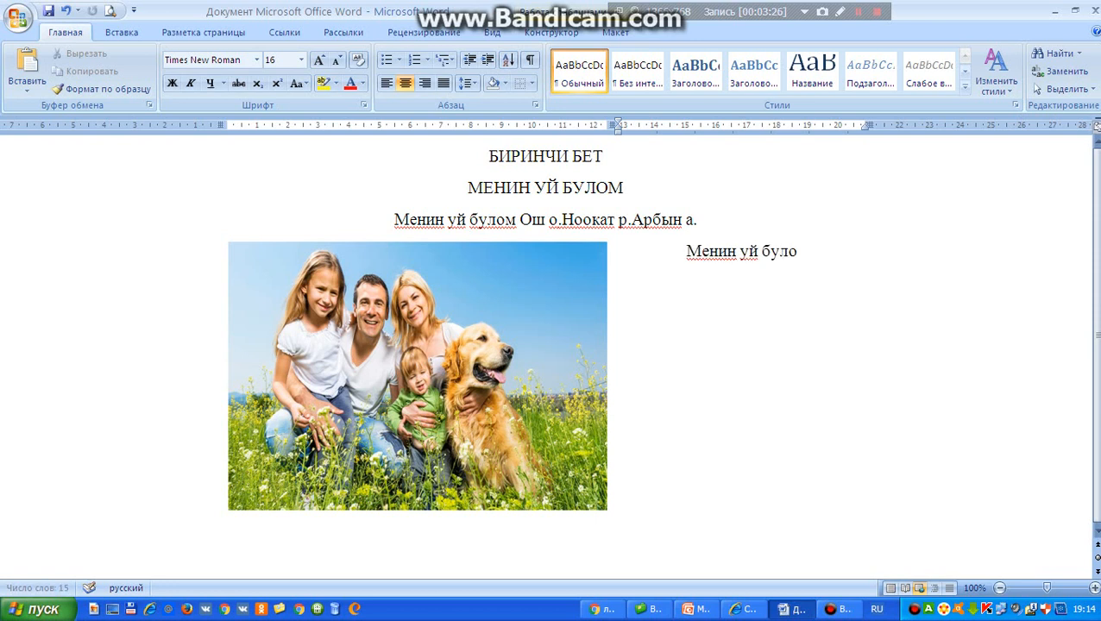
pyautogui.write('мдо')
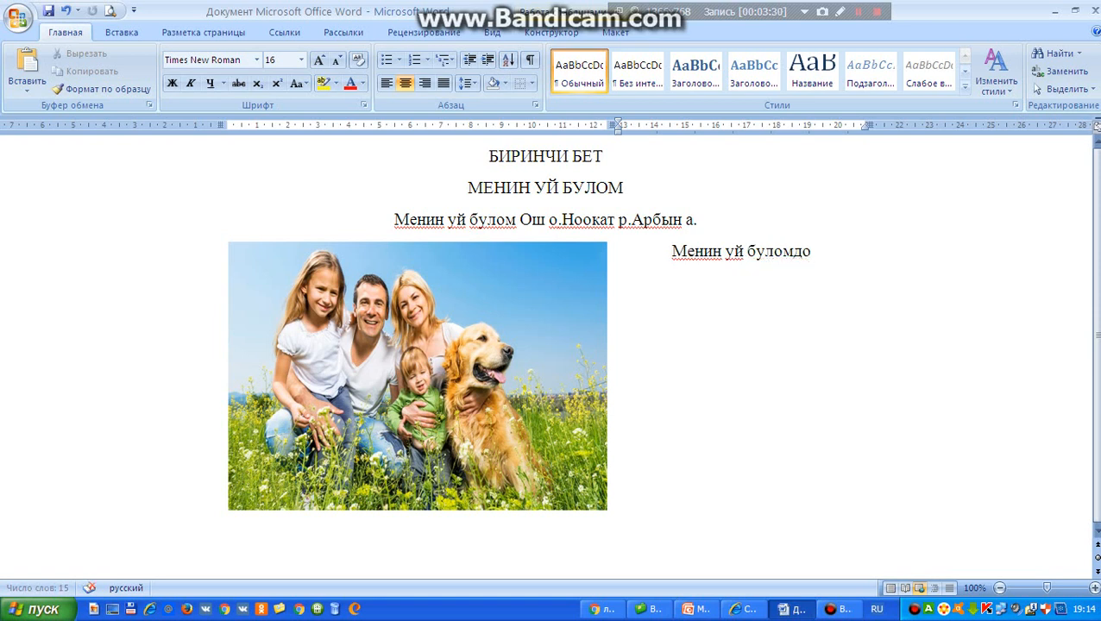
pyautogui.write(' :')
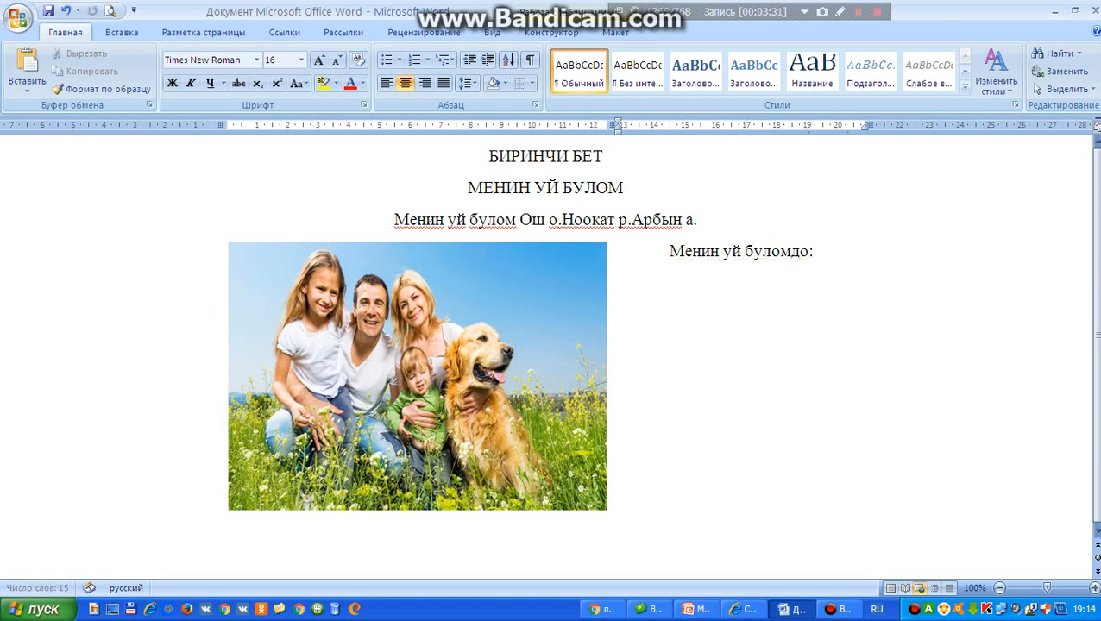
pyautogui.write(' Атам')
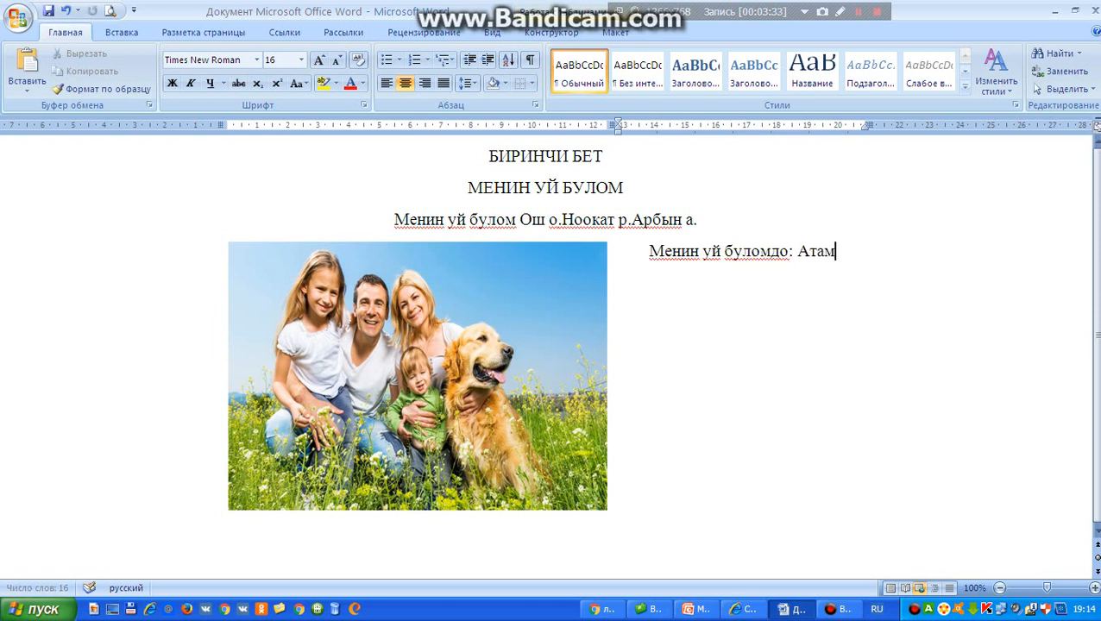
pyautogui.write(' Апа')
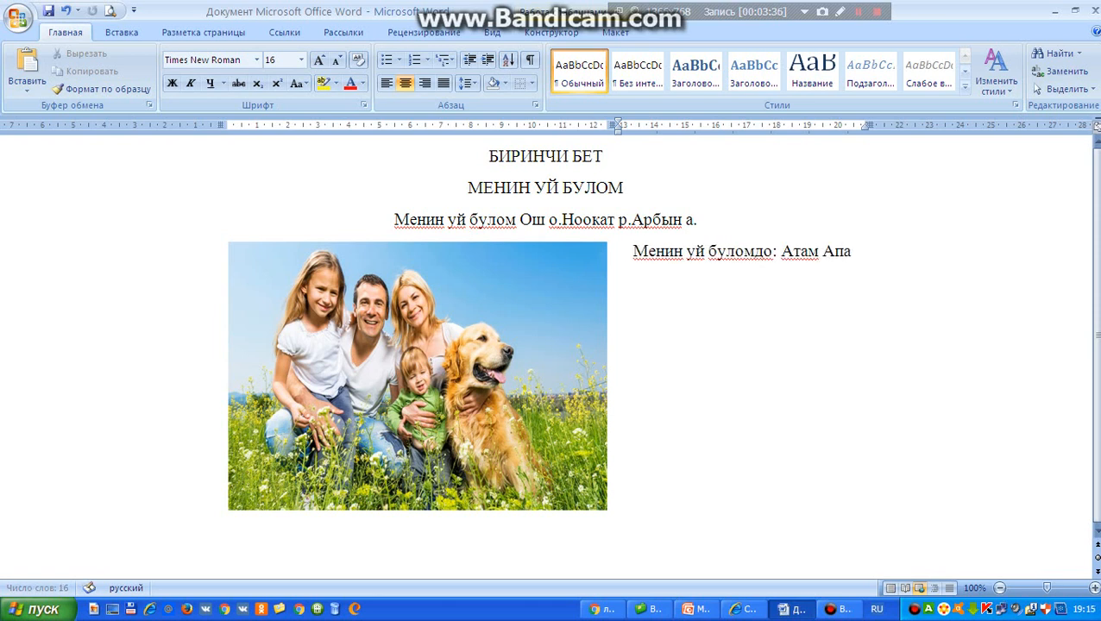
pyautogui.write('м Э')
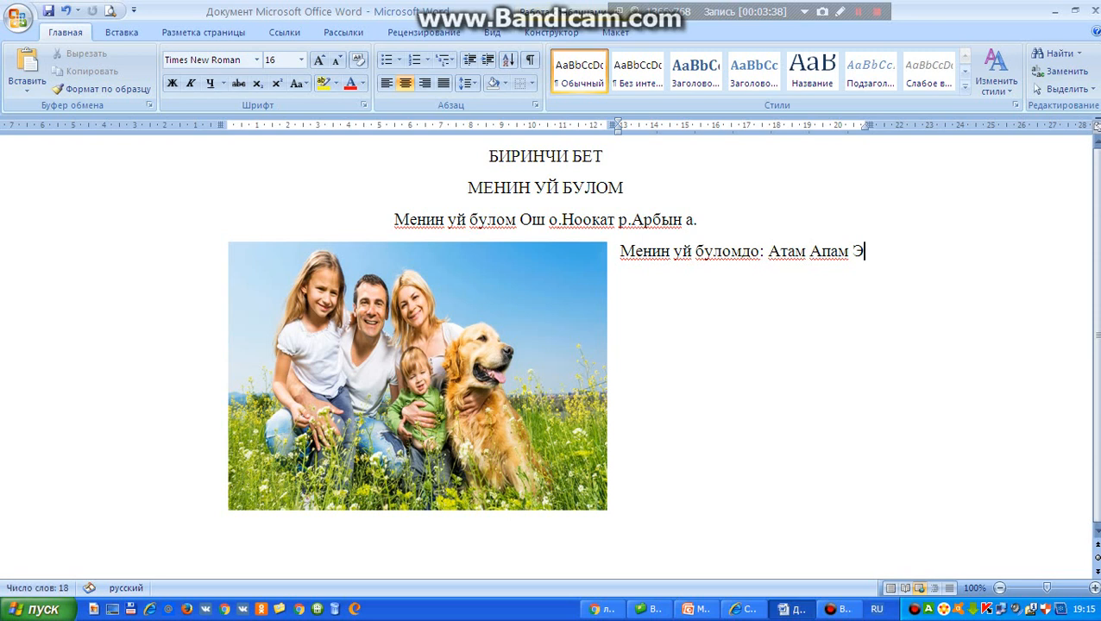
pyautogui.write('жем')
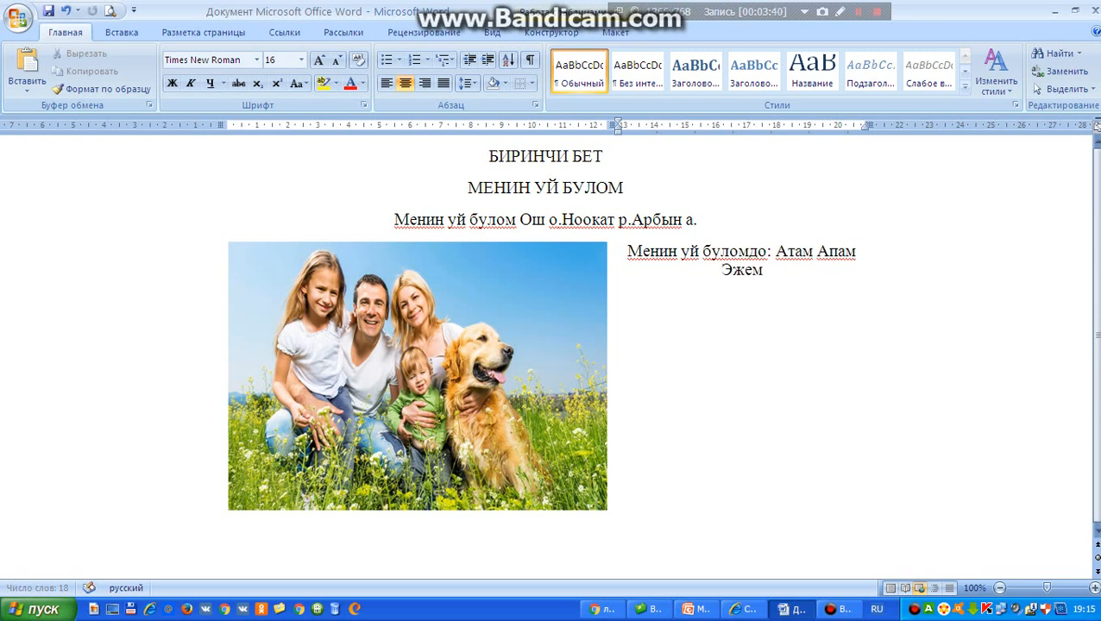
pyautogui.write(' иним')
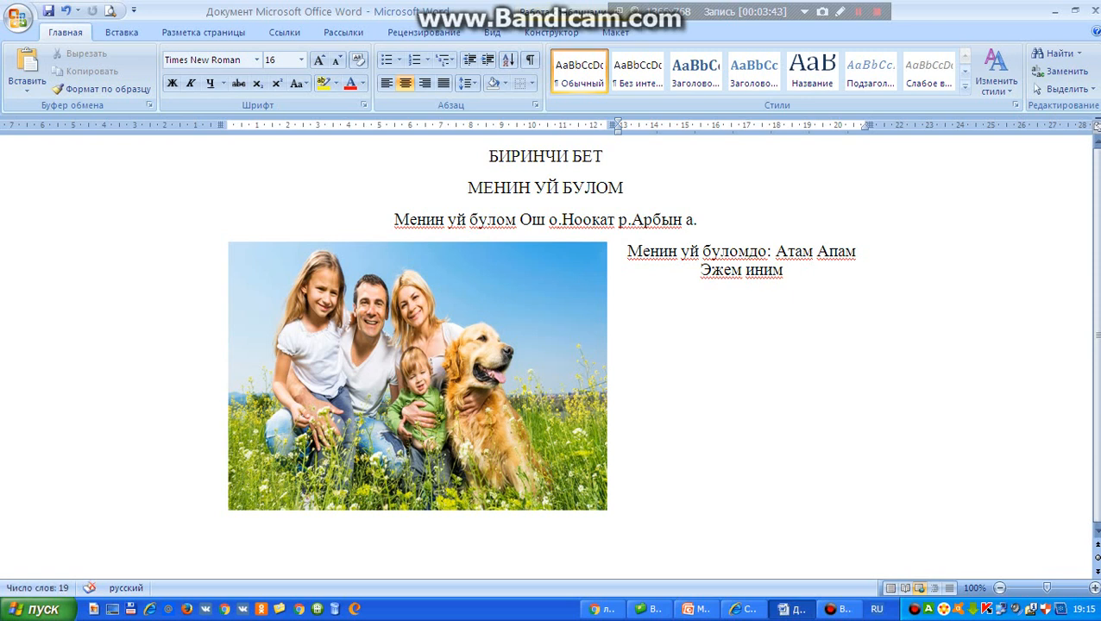
pyautogui.write(' мен')
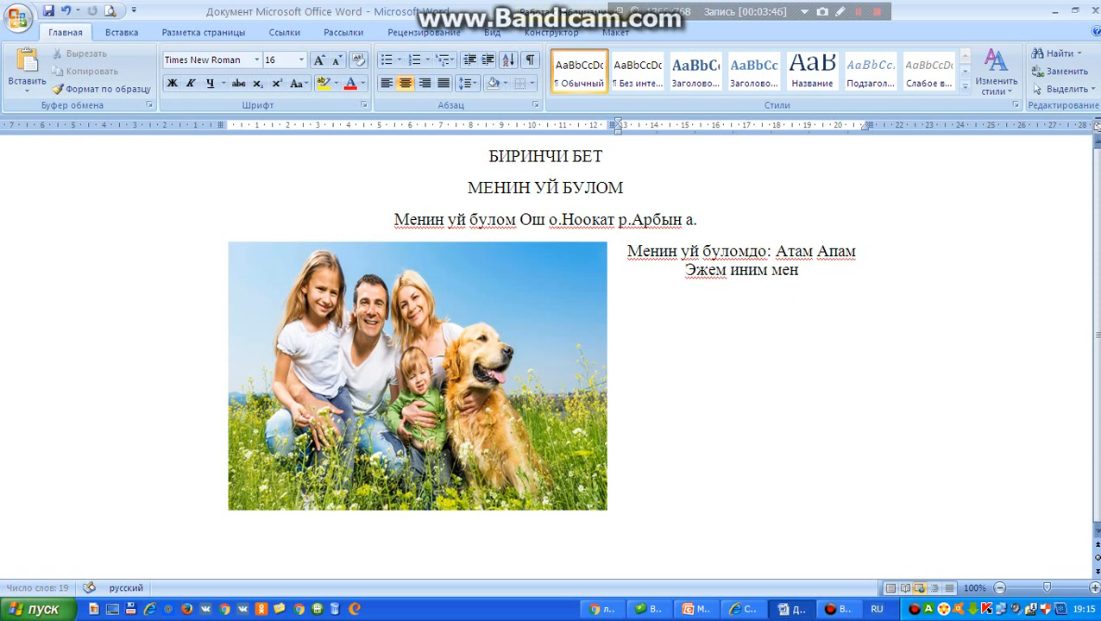
# Add a round-bulleted list below the second cell's text with the items Атам, Апам, Эжем, Иним and Мен
pyautogui.press('Return')
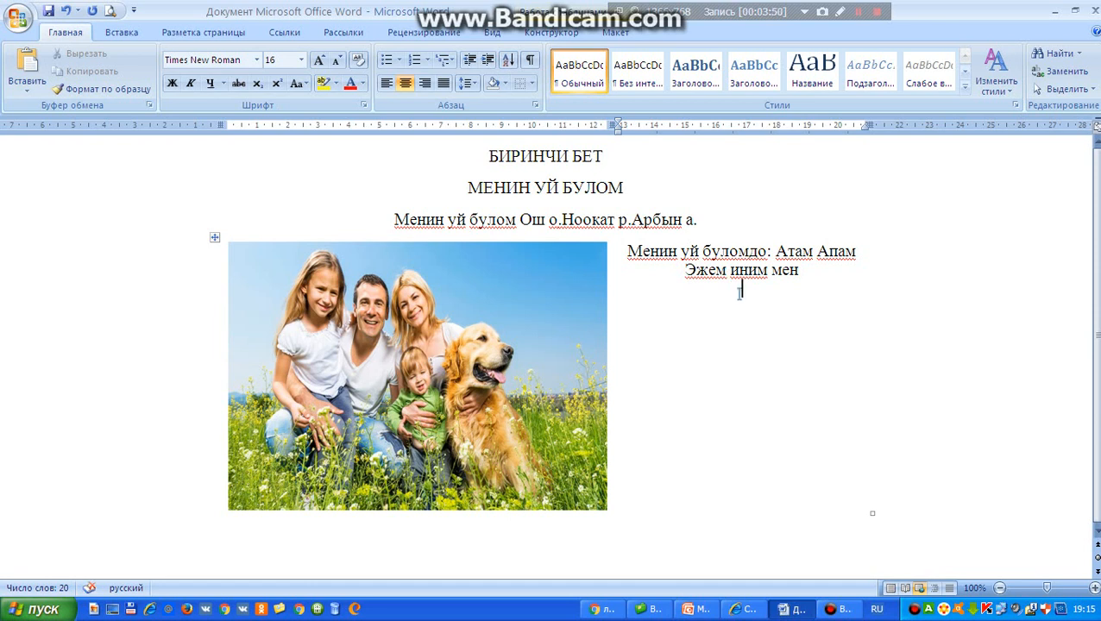
pyautogui.click(400, 60)
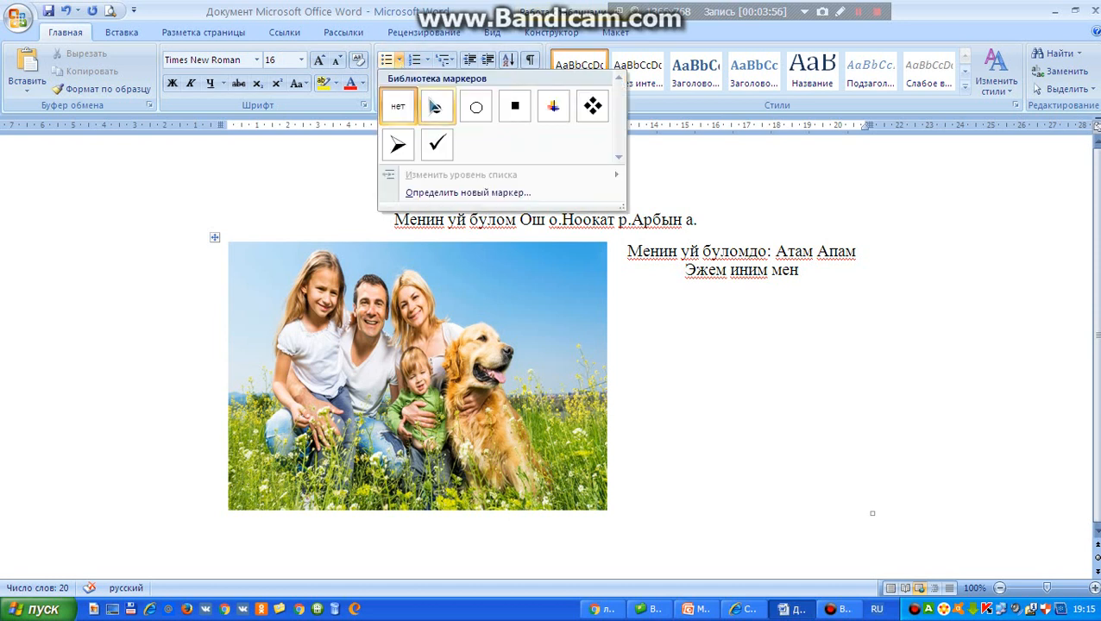
pyautogui.click(439, 107)
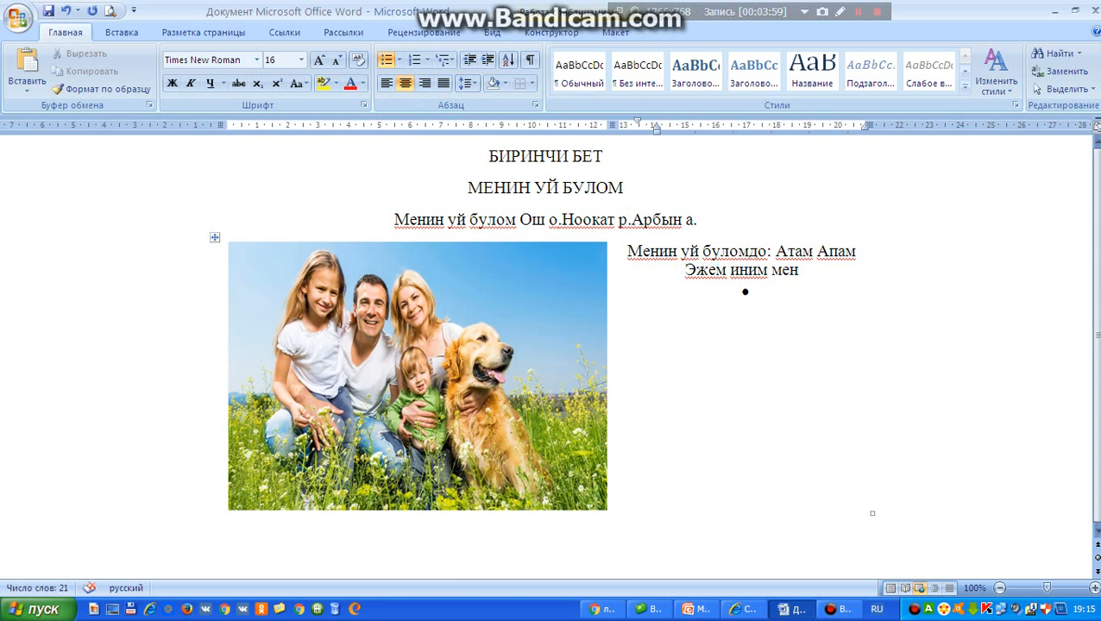
pyautogui.write('Атам')
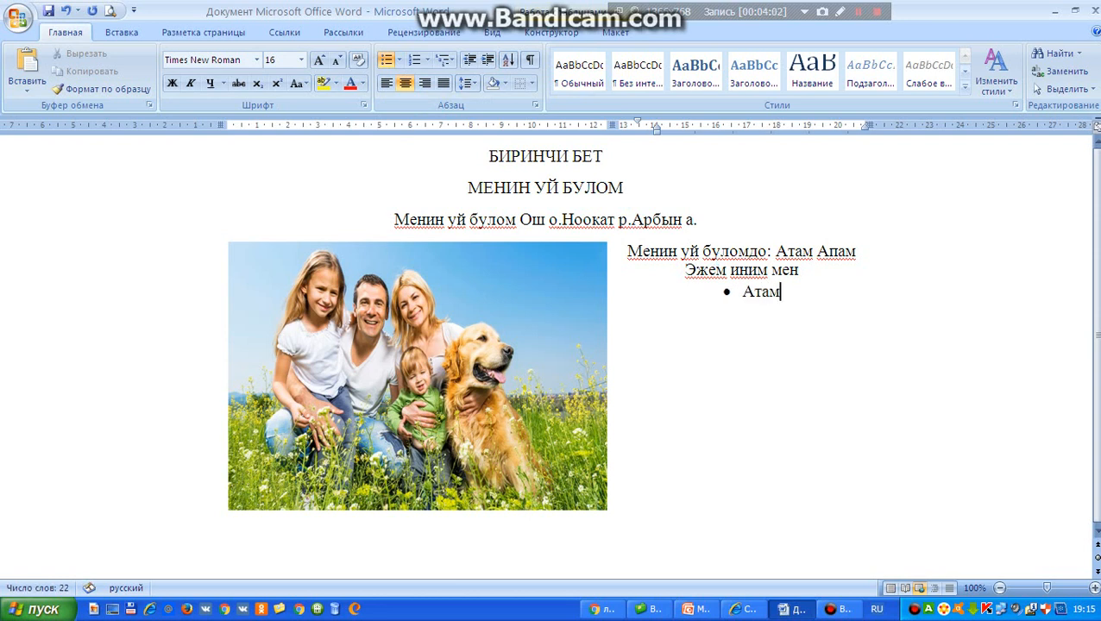
pyautogui.press('Return')
pyautogui.write('апам')
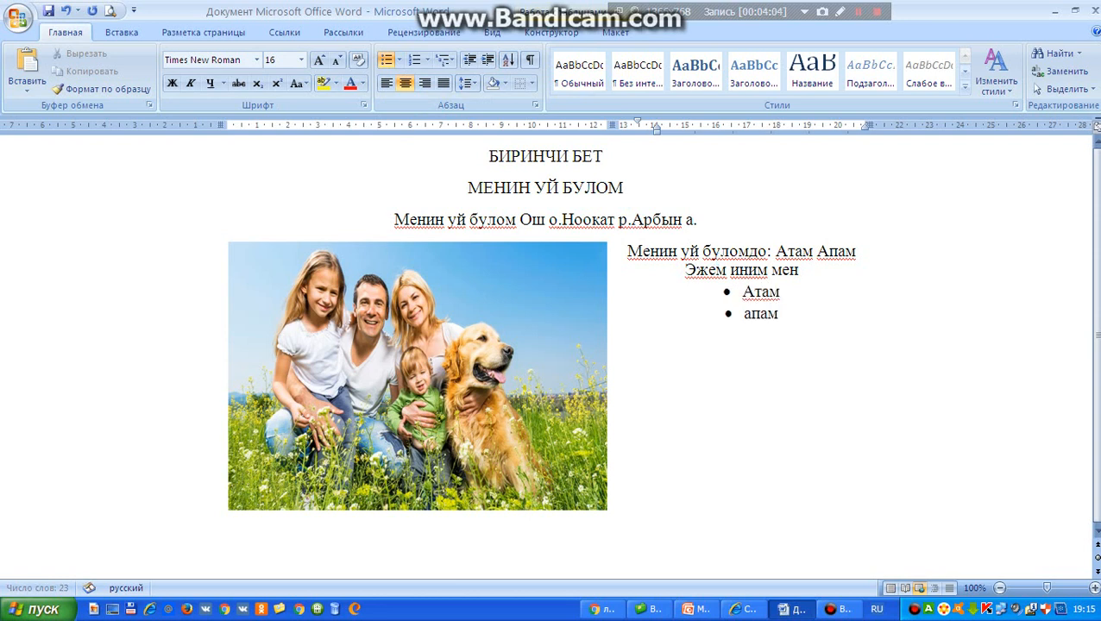
pyautogui.press('Return')
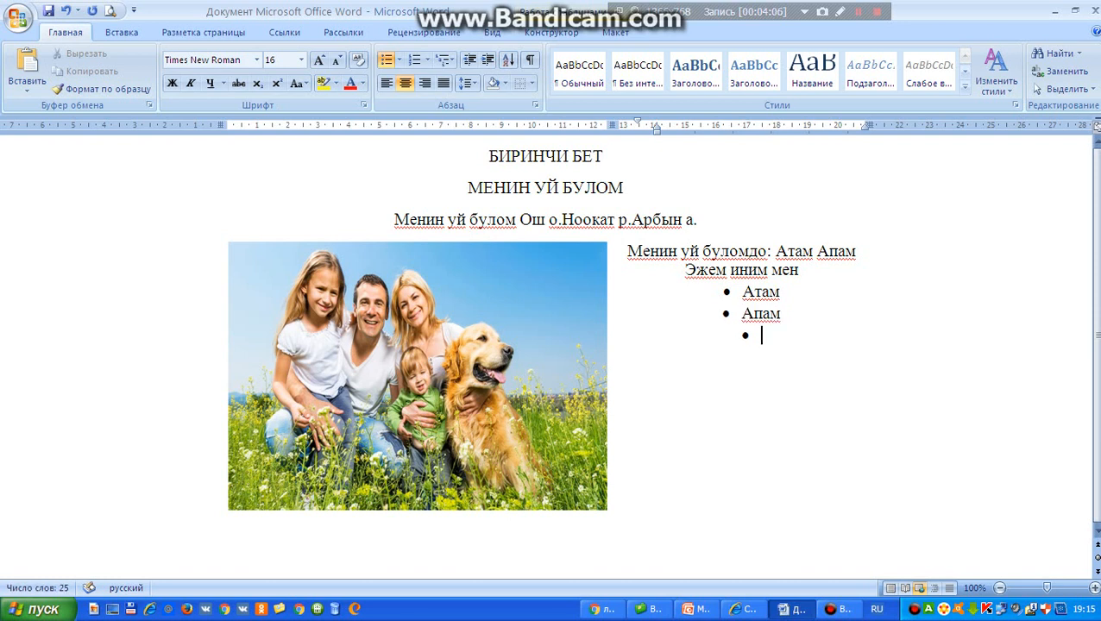
pyautogui.write('Эжем')
pyautogui.press('Return')
pyautogui.write('иним')
pyautogui.press('Return')
pyautogui.write('мен')
pyautogui.press('BackSpace')
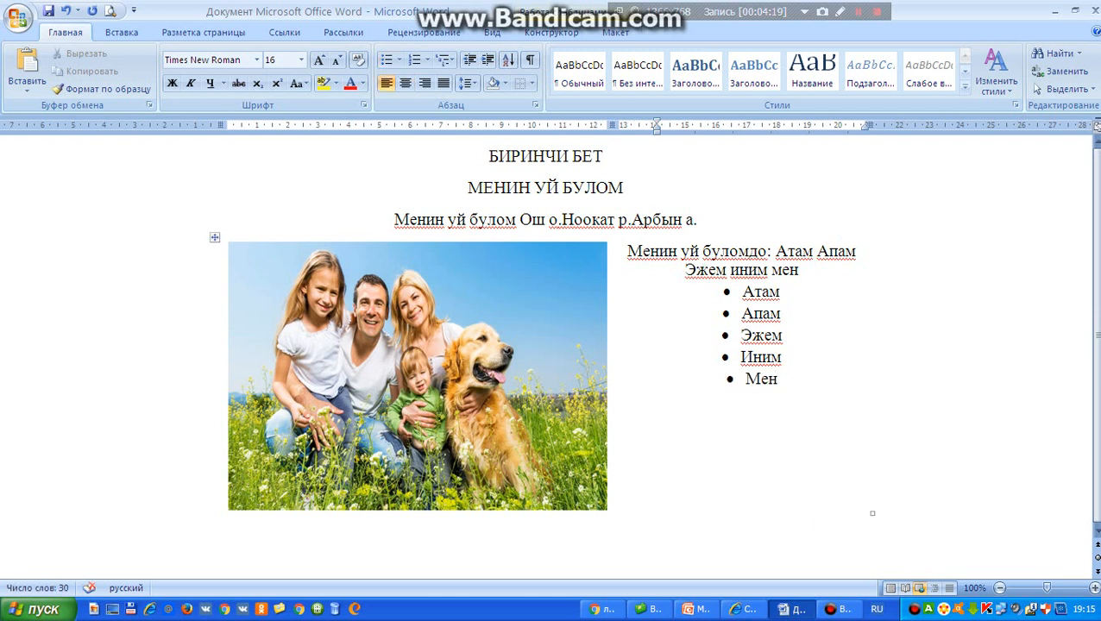
# Enter the centred sentence "Мен азыркы учурда Ош шаарында жашайм" on the empty line below the table
pyautogui.click(511, 548)
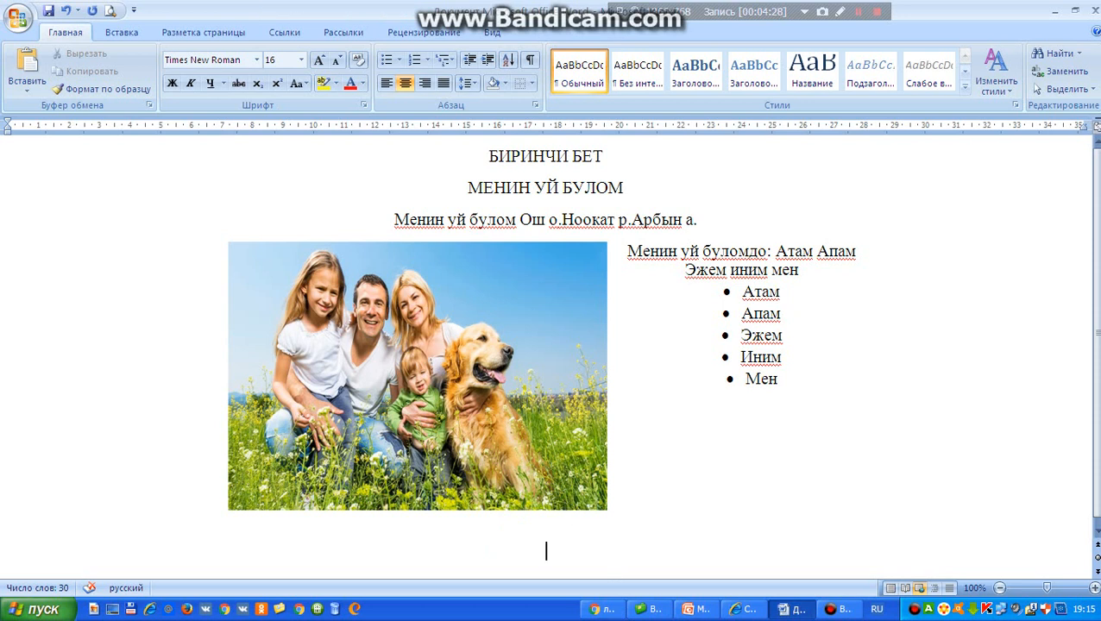
pyautogui.write('Мен азыр')
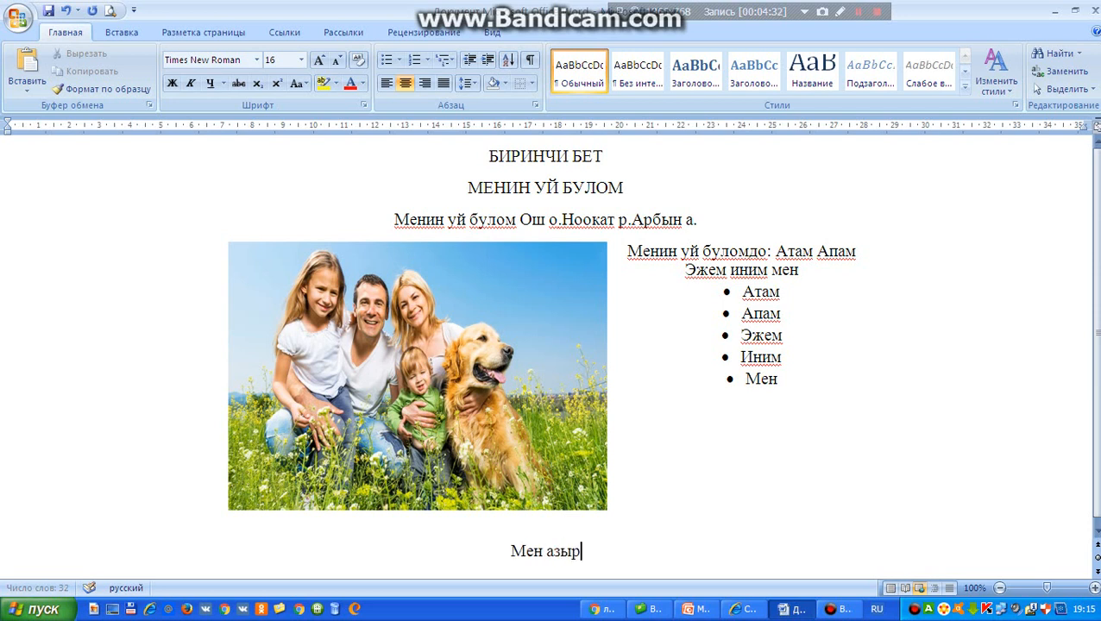
pyautogui.write('кы')
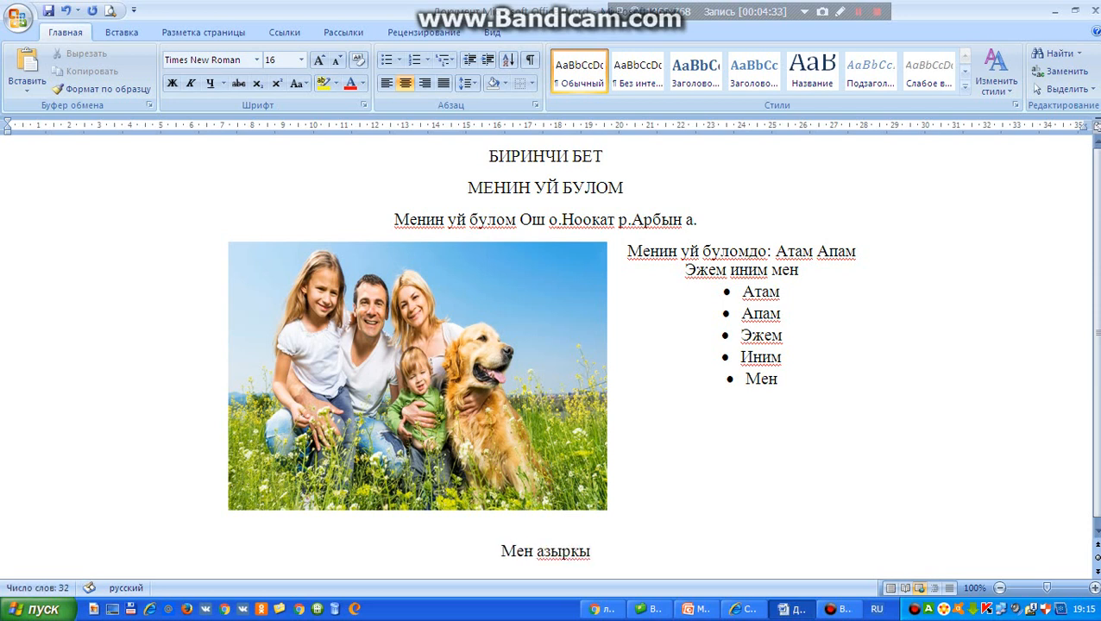
pyautogui.write(' учурд')
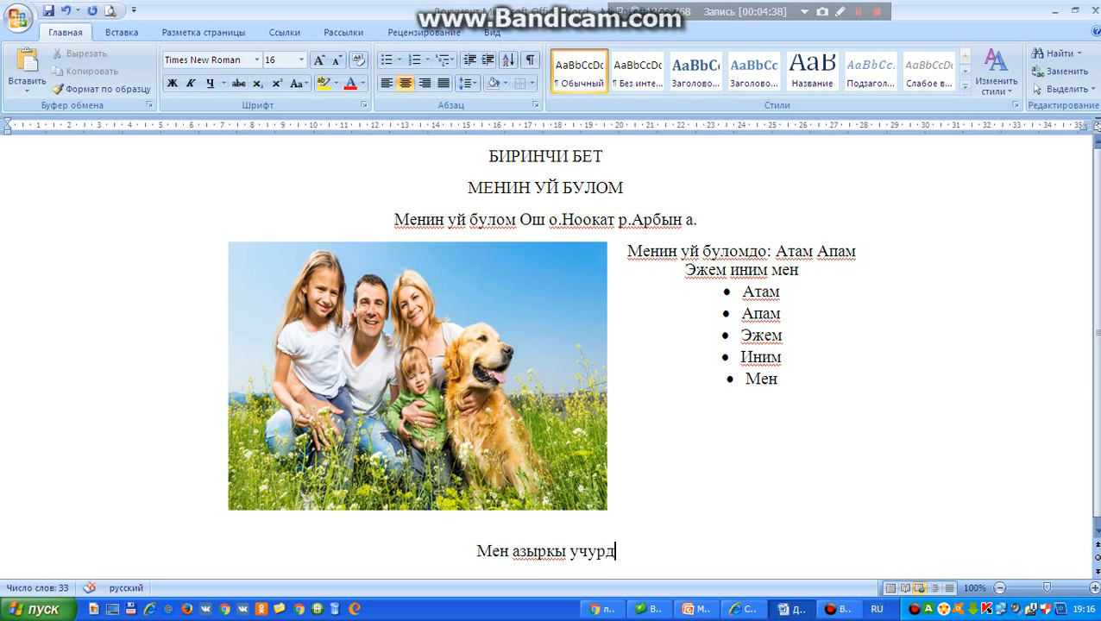
pyautogui.write('а')
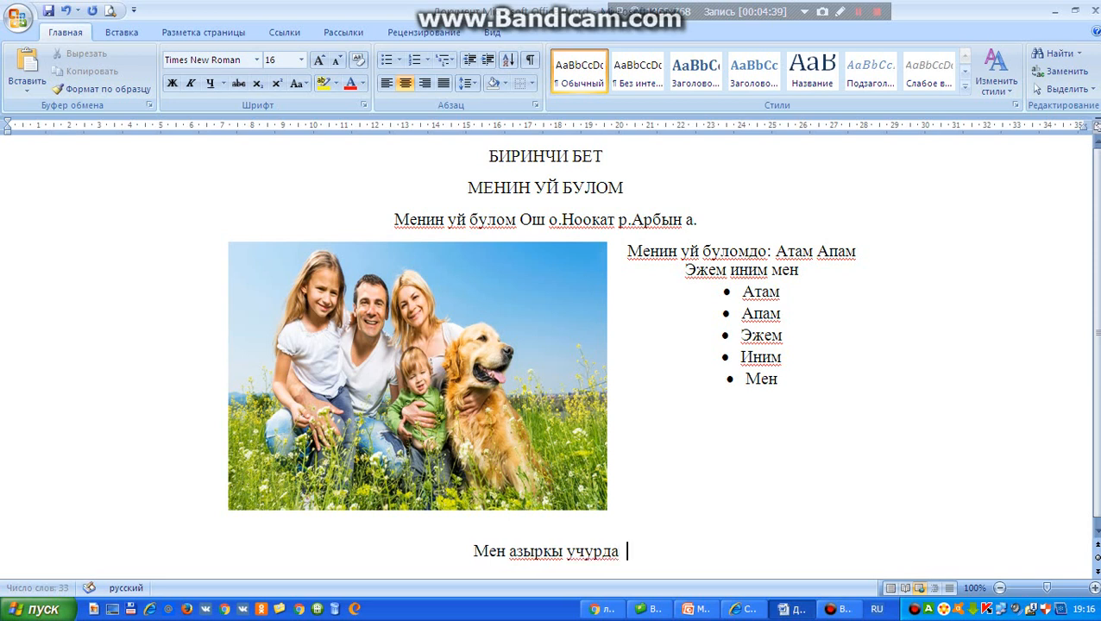
pyautogui.write('  Ош ш')
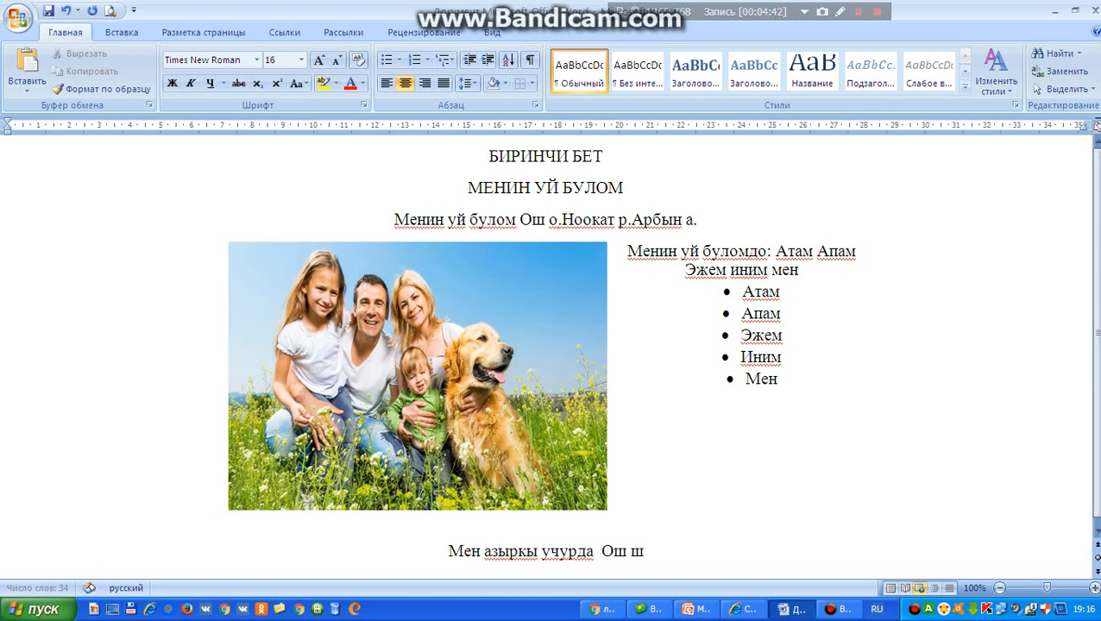
pyautogui.write('аарынд')
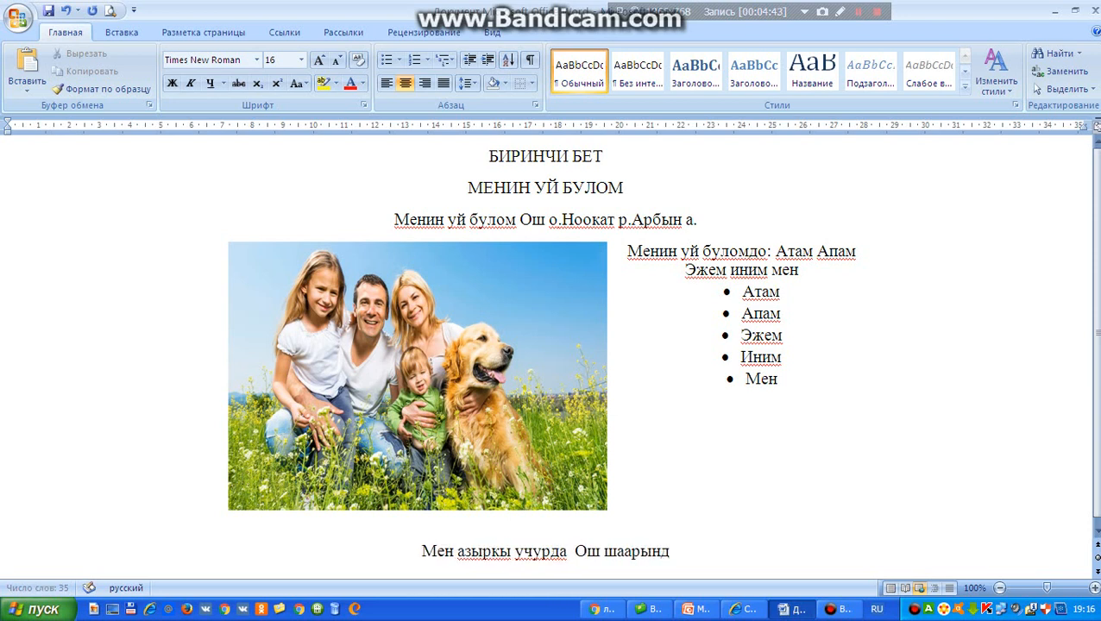
pyautogui.write('а жай')
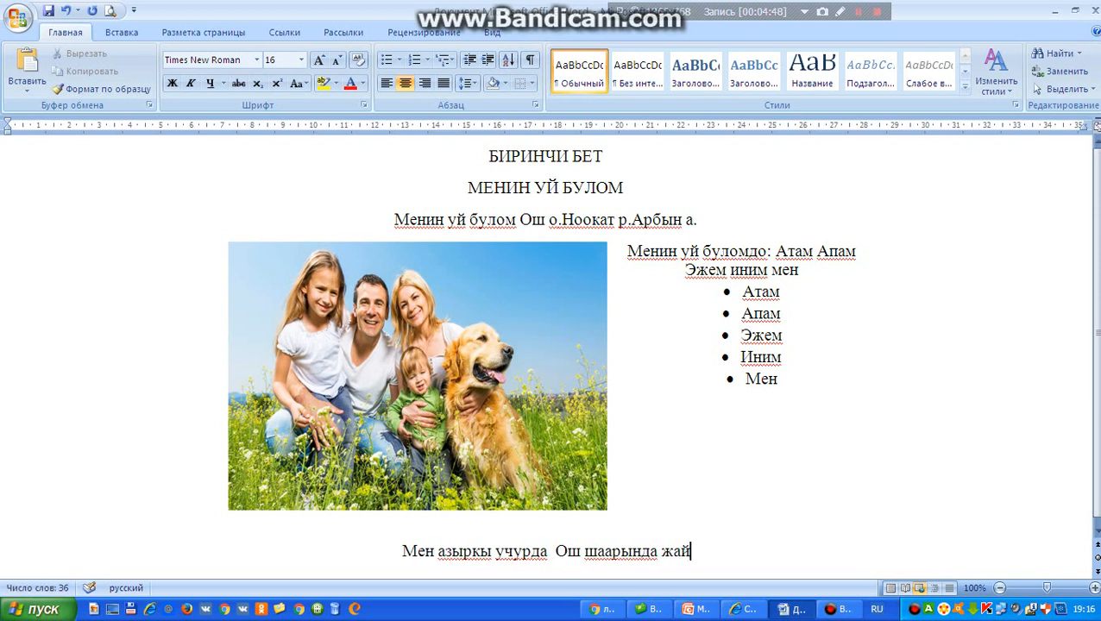
pyautogui.write('айм')
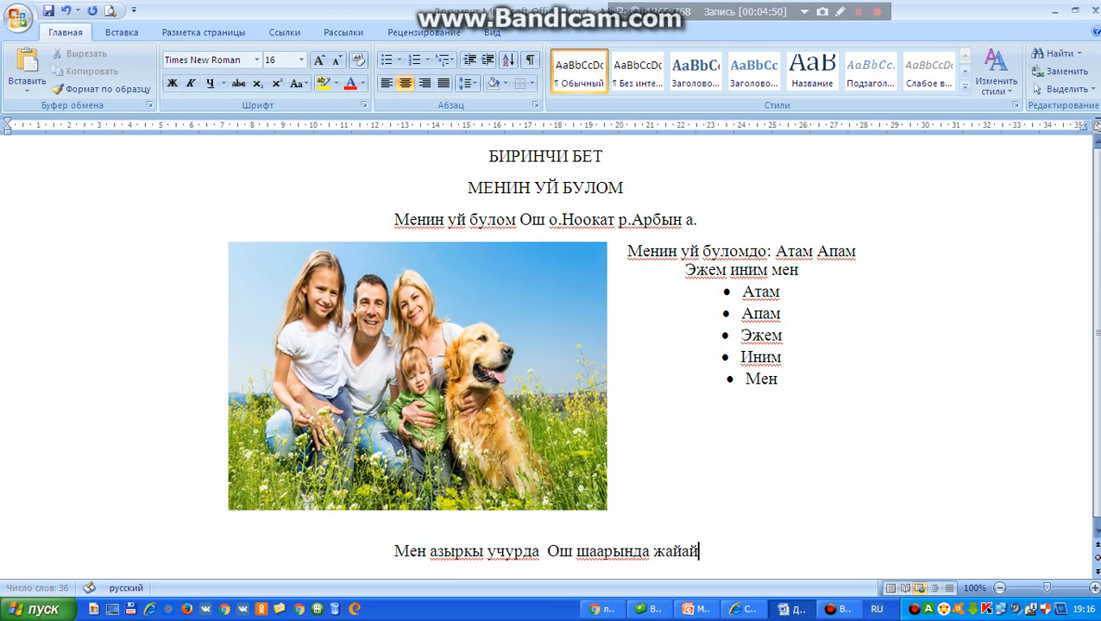
pyautogui.press('BackSpace')
pyautogui.press('BackSpace')
pyautogui.press('BackSpace')
pyautogui.press('BackSpace')
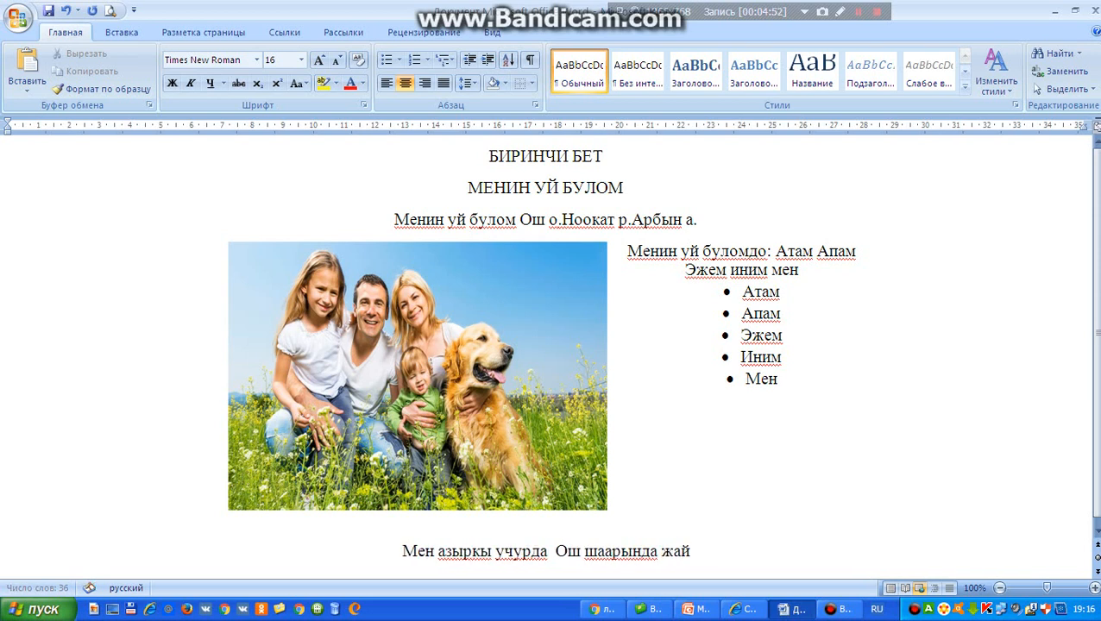
pyautogui.write('шайм')
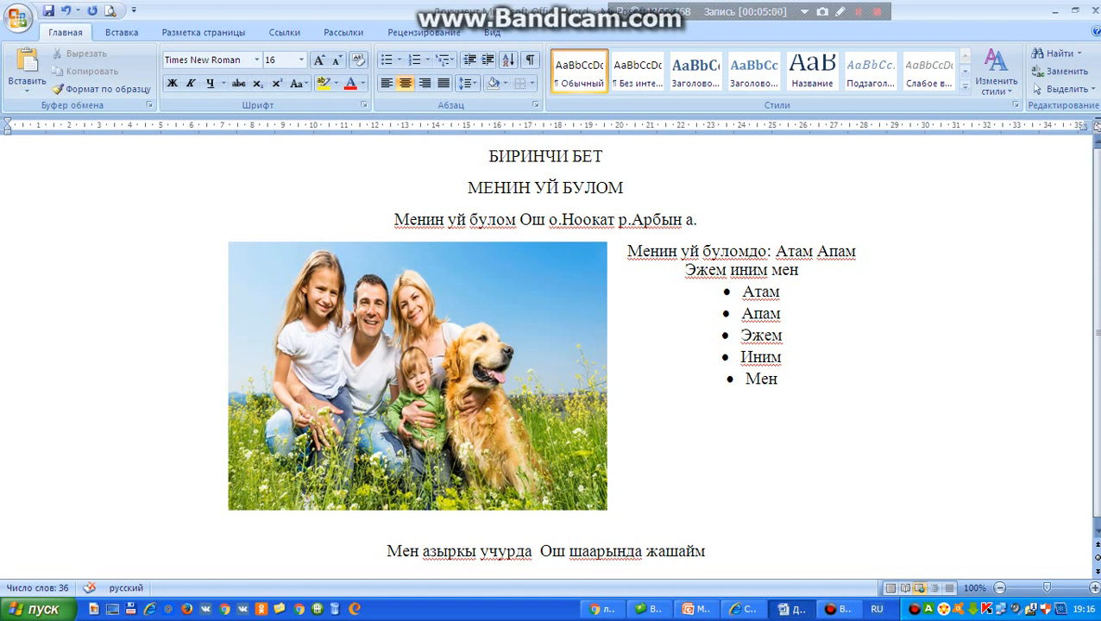
# Add the text "Омур баян" as a new paragraph below the sentence about living in Ош
pyautogui.press('Return')
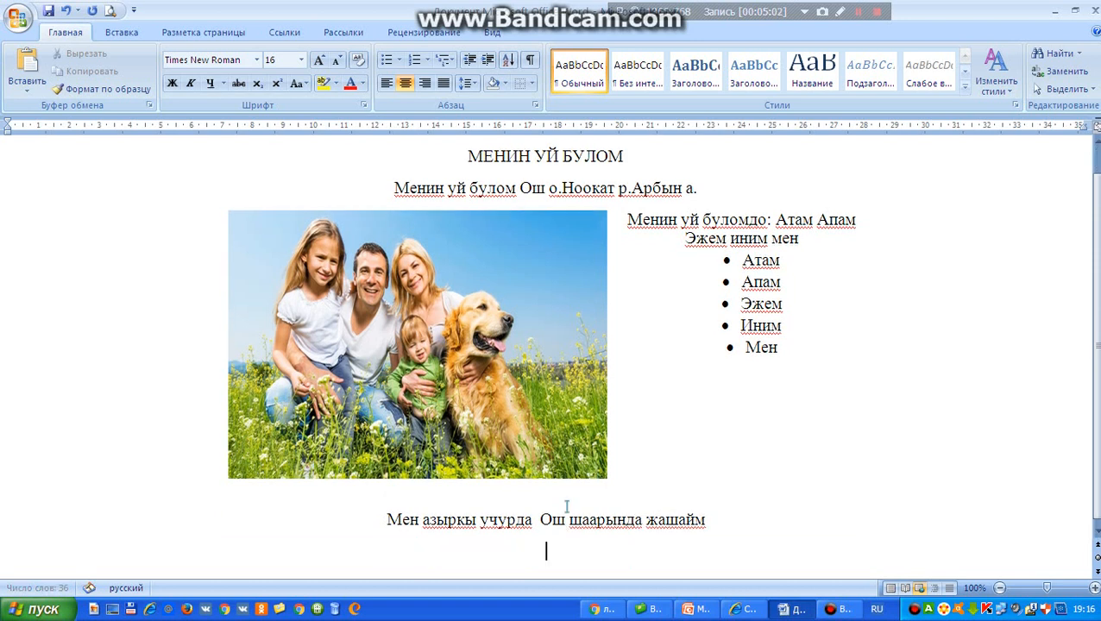
pyautogui.write('Омур')
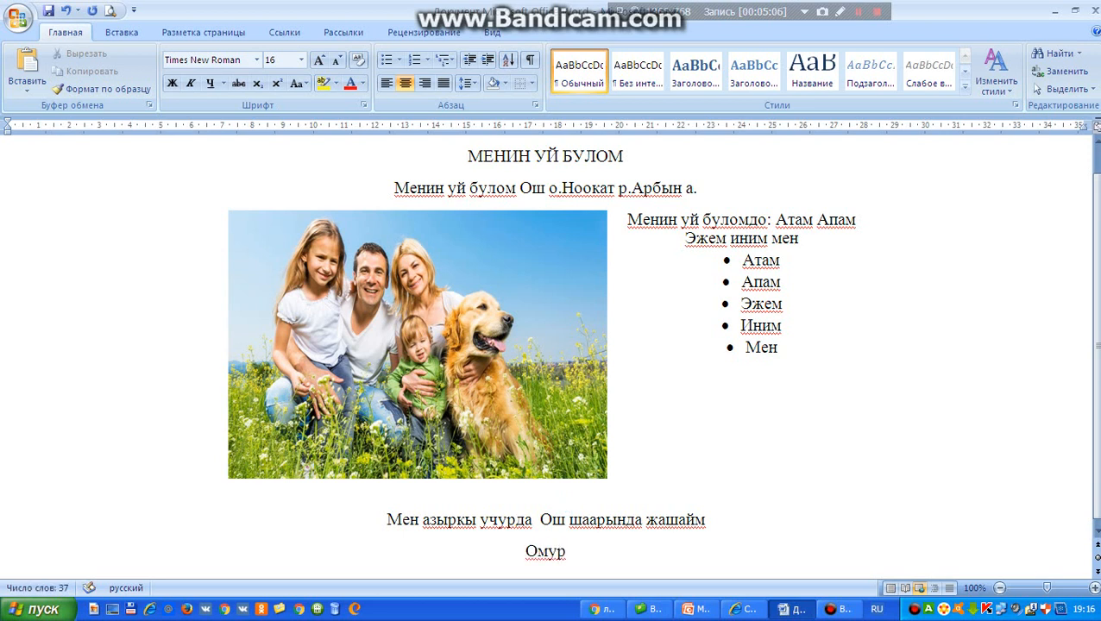
pyautogui.write(' баян')
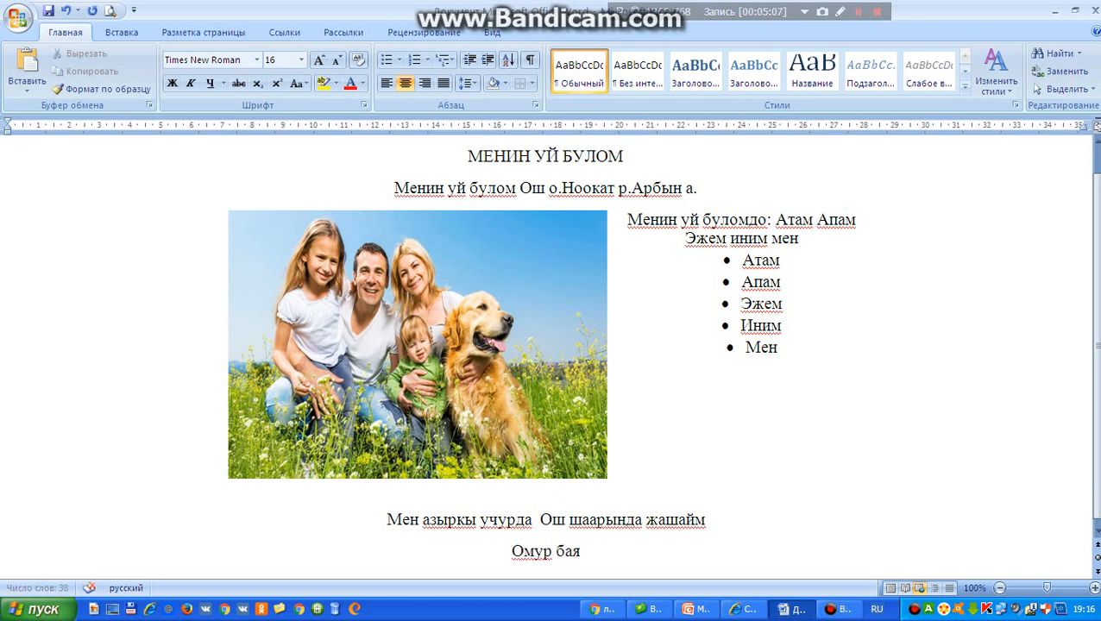
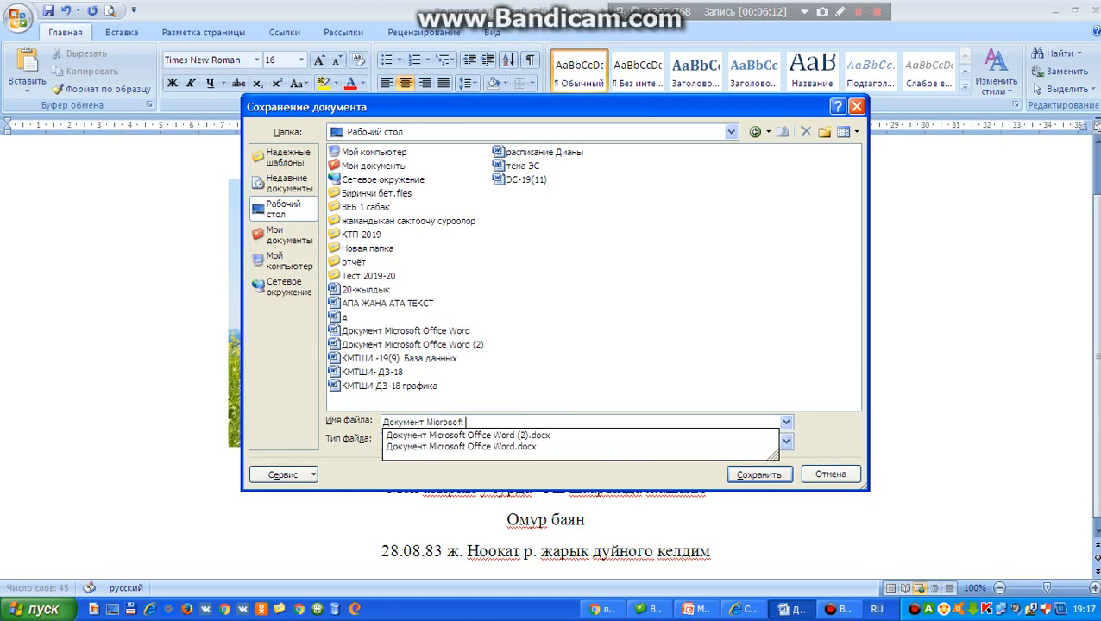
# Replace the suggested file name with "Биринчи бет" for saving the document
pyautogui.press('BackSpace')
pyautogui.press('BackSpace')
pyautogui.press('BackSpace')
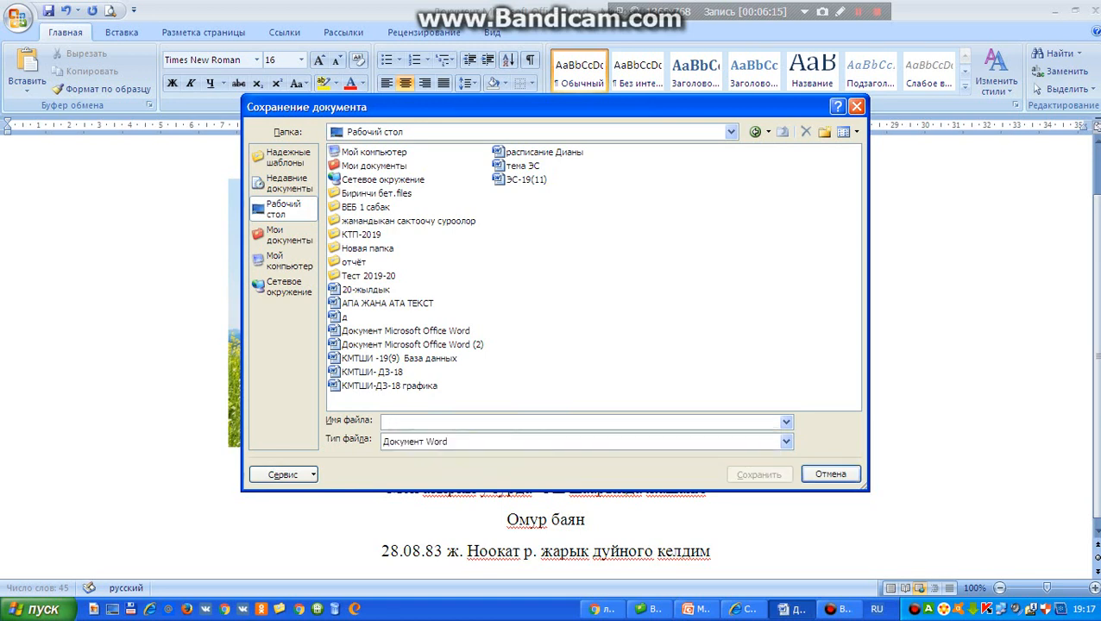
pyautogui.write('Биринчи')
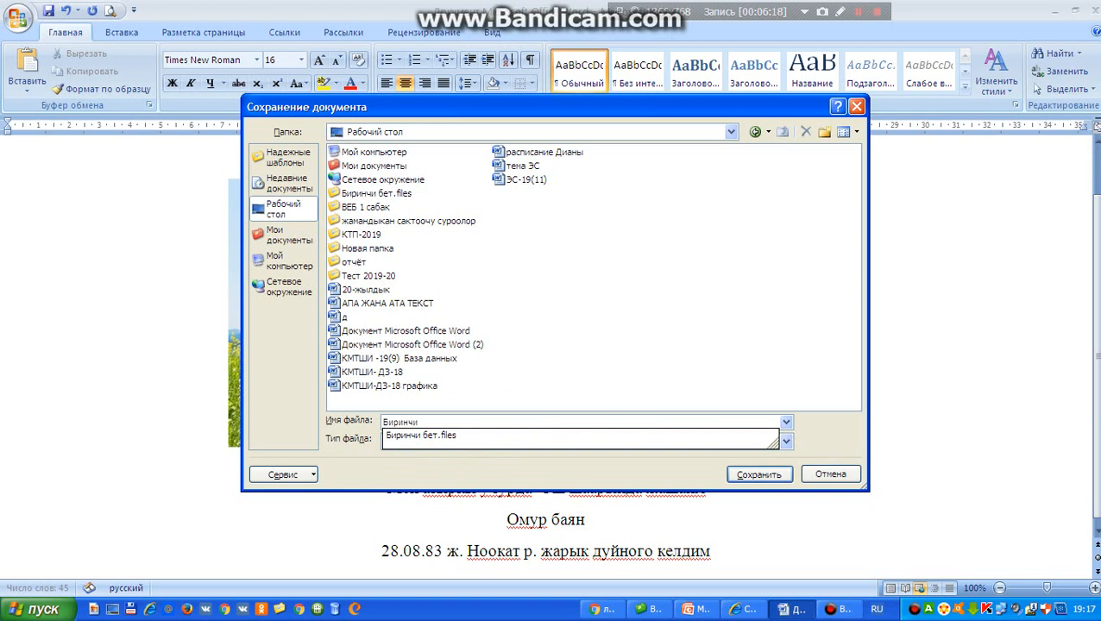
pyautogui.write(' бет')
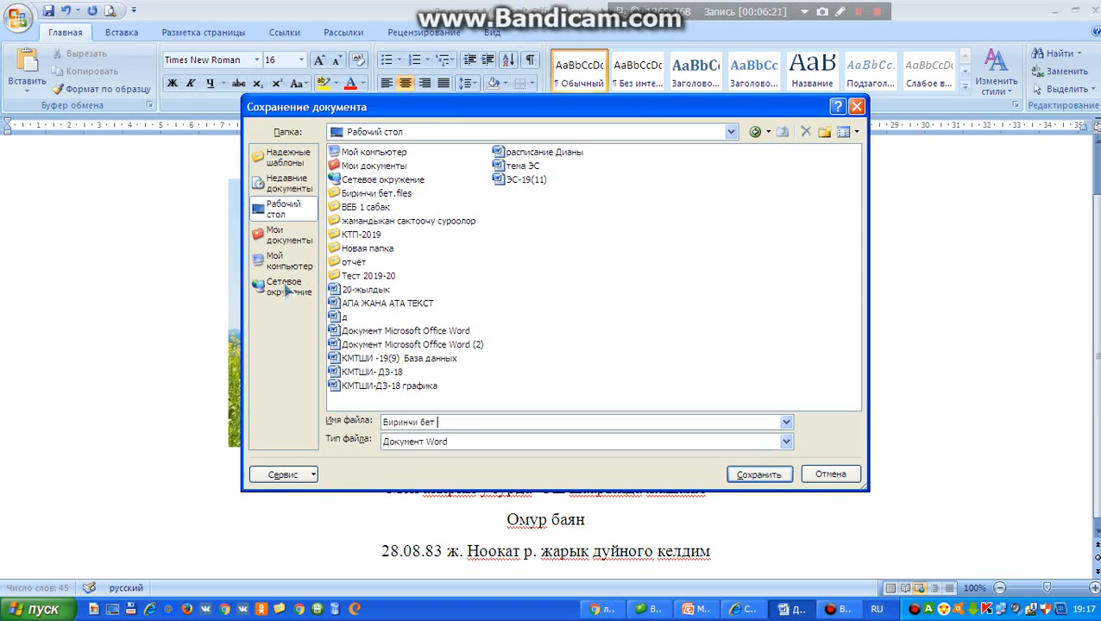
# Set the file type to Веб-страница and save the page in the desktop folder ВЕБ 1 сабак
pyautogui.click(786, 441)
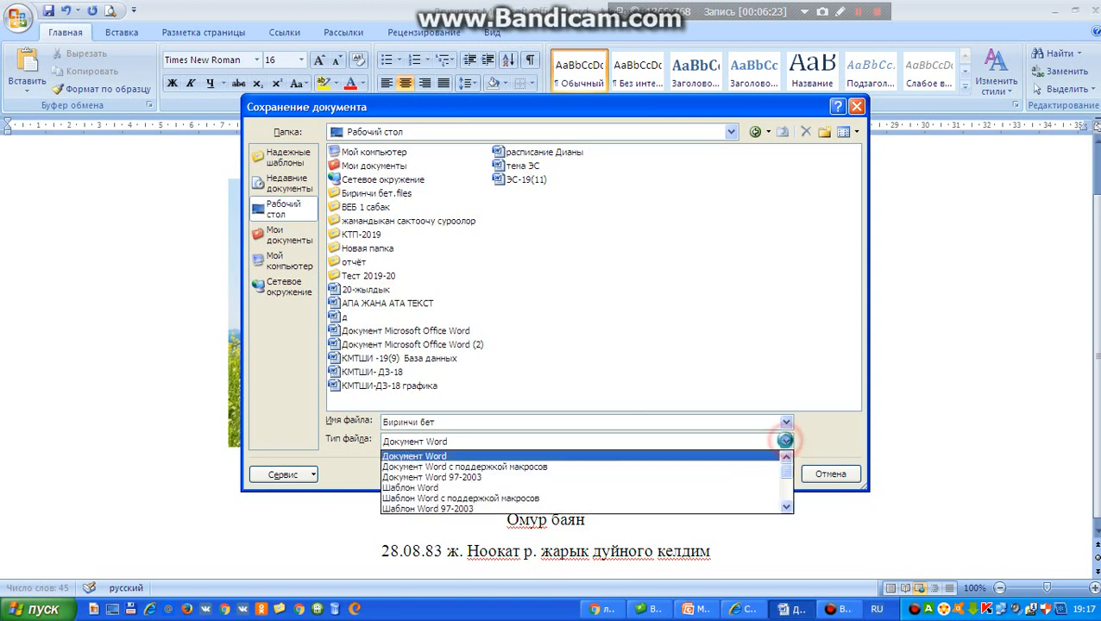
pyautogui.click(786, 509)
pyautogui.click(786, 508)
pyautogui.click(786, 509)
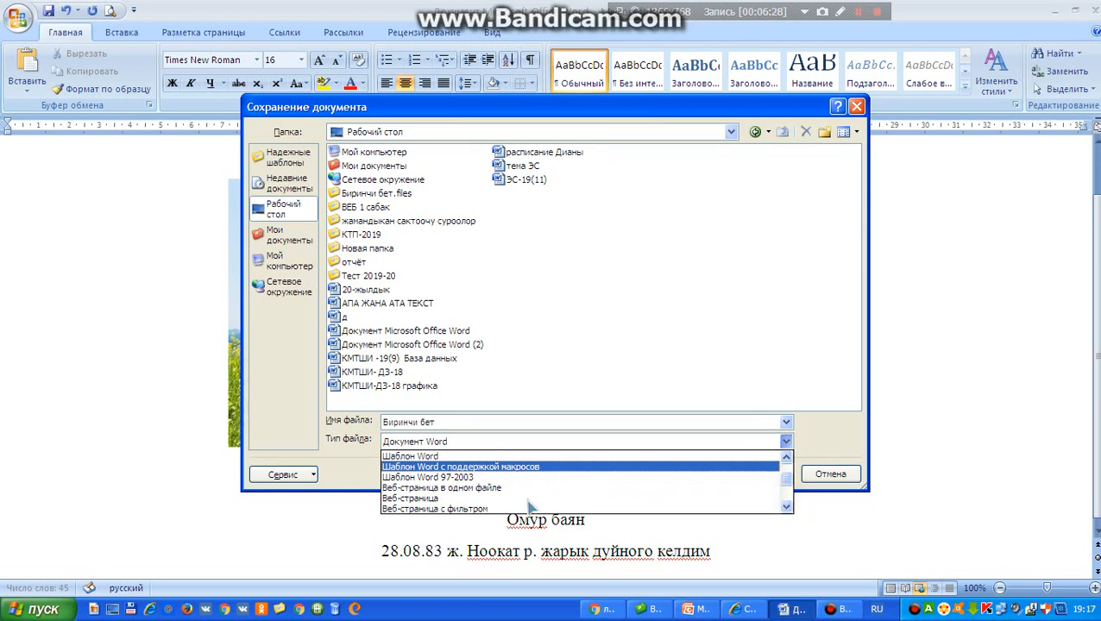
pyautogui.click(426, 498)
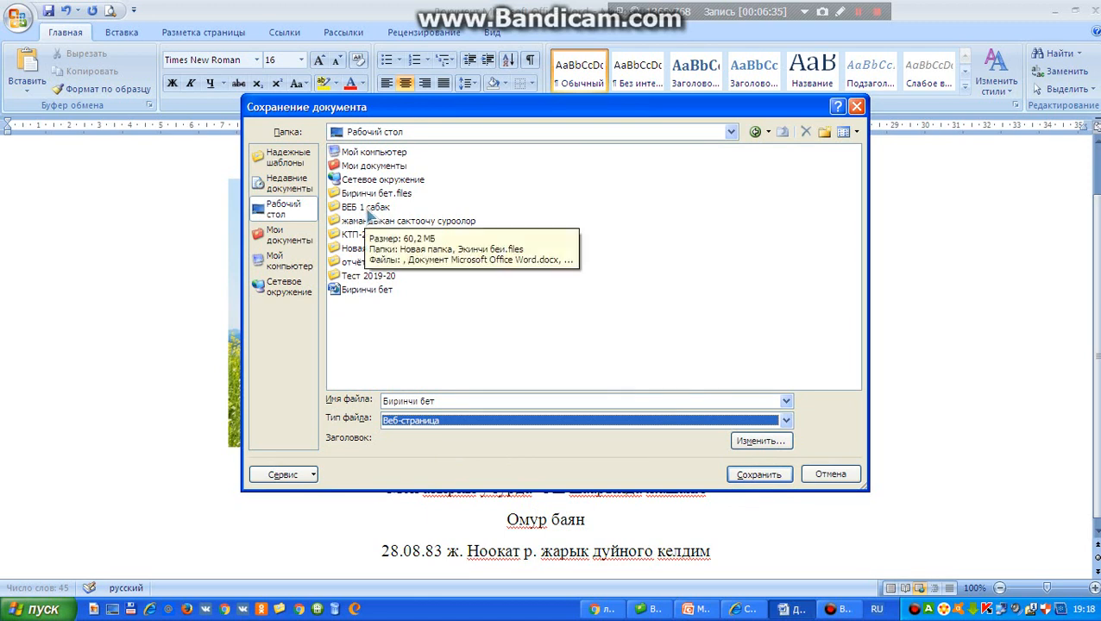
pyautogui.click(368, 211)
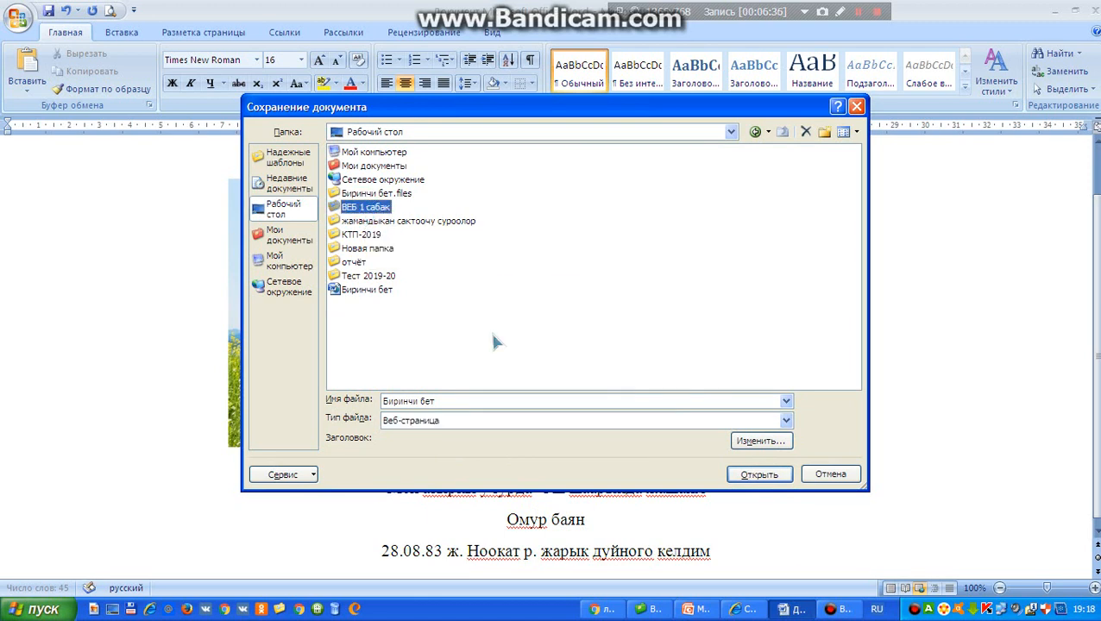
pyautogui.click(774, 478)
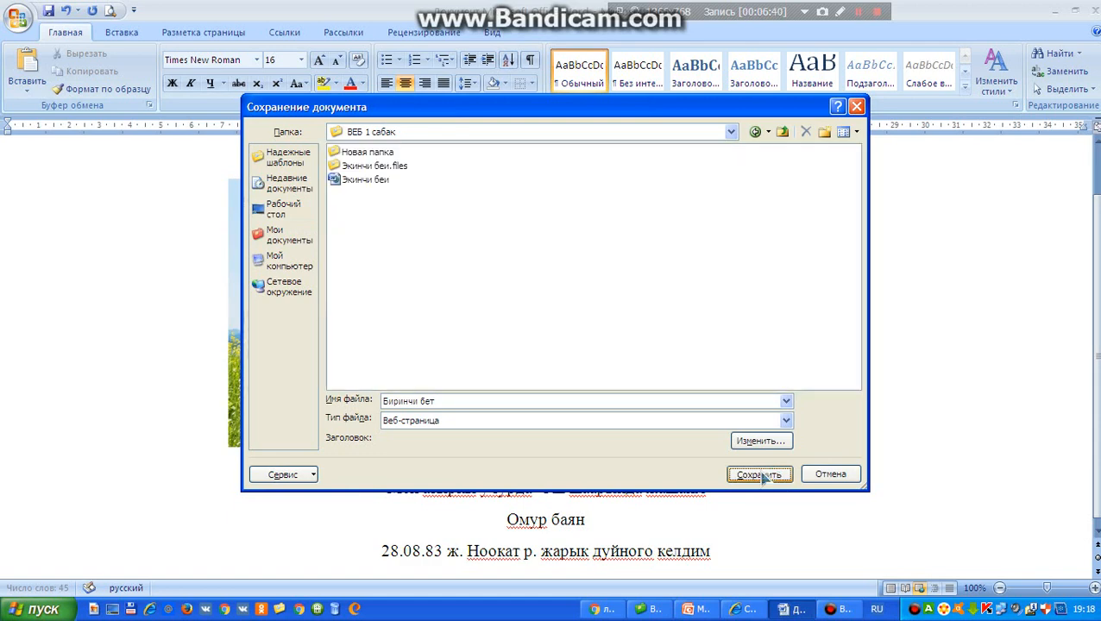
pyautogui.click(761, 476)
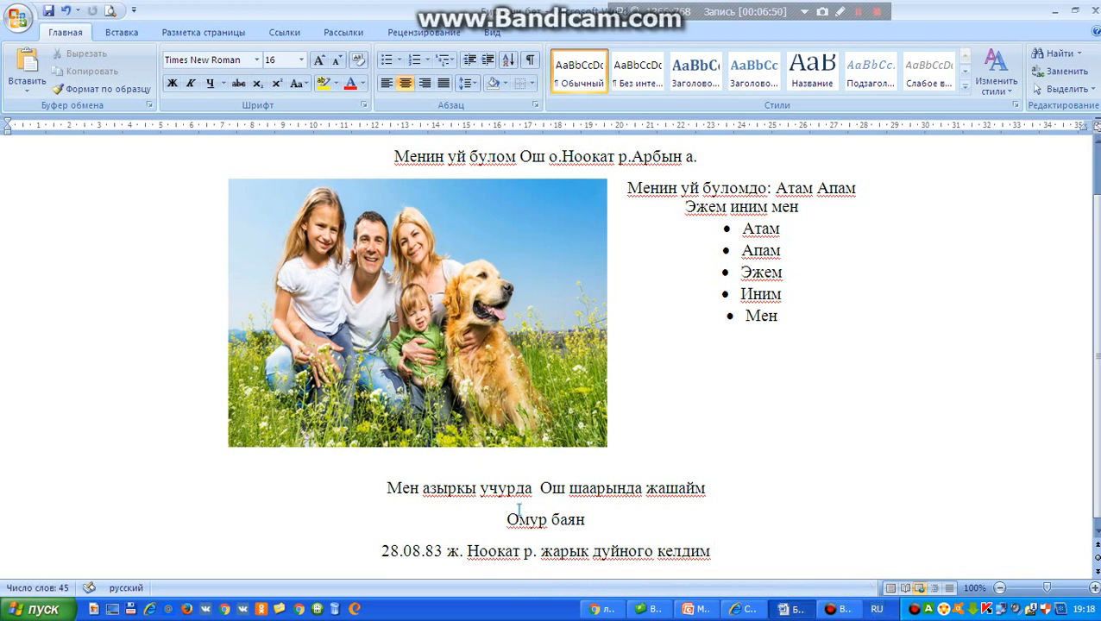
# Turn the text "Омур баян" into a hyperlink to the file Экинчи беи.htm in the ВЕБ 1 сабак folder
pyautogui.moveTo(506, 521); pyautogui.dragTo(585, 538)
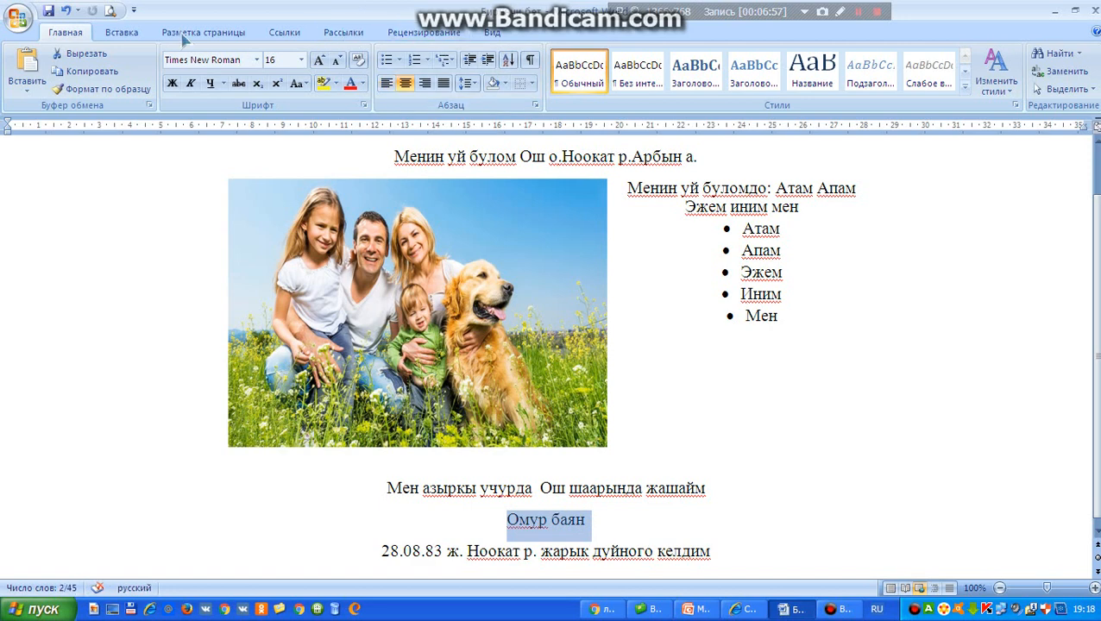
pyautogui.click(133, 34)
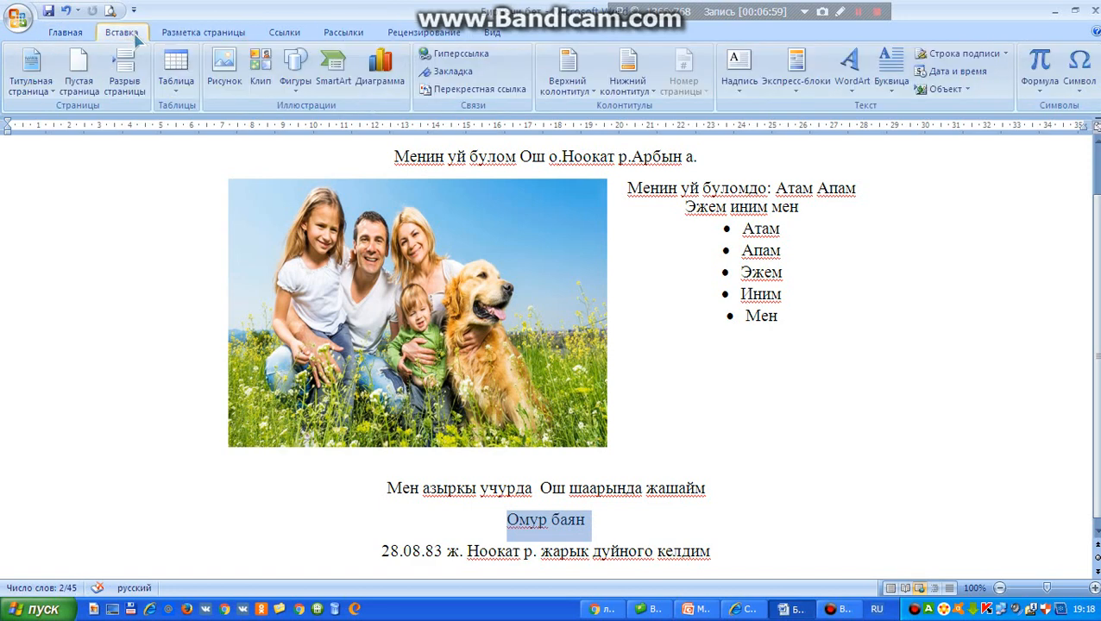
pyautogui.click(453, 55)
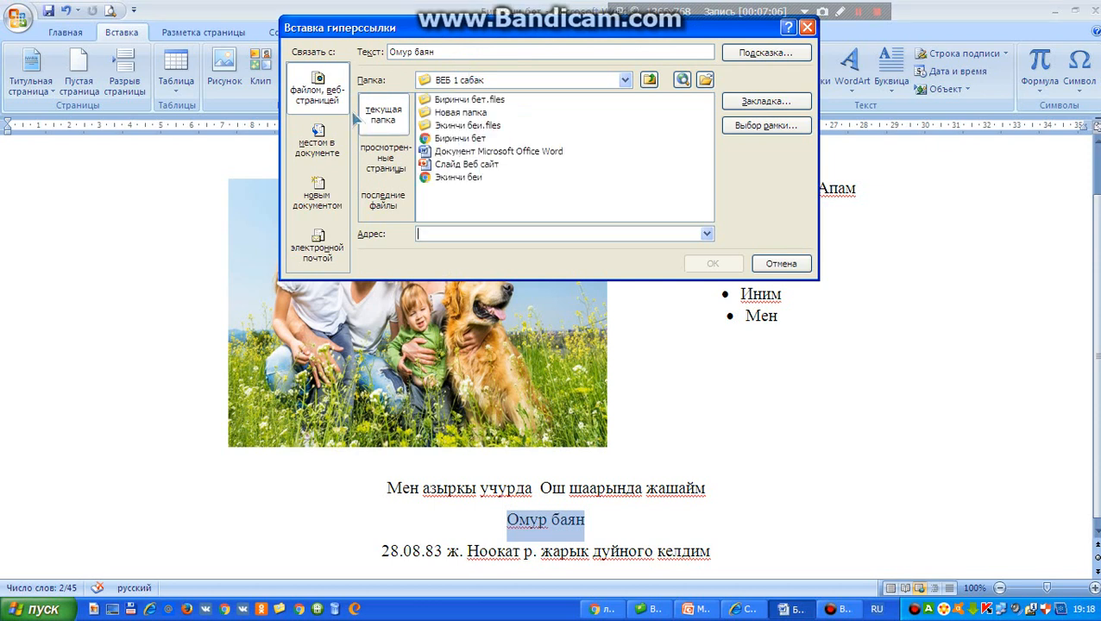
pyautogui.click(453, 178)
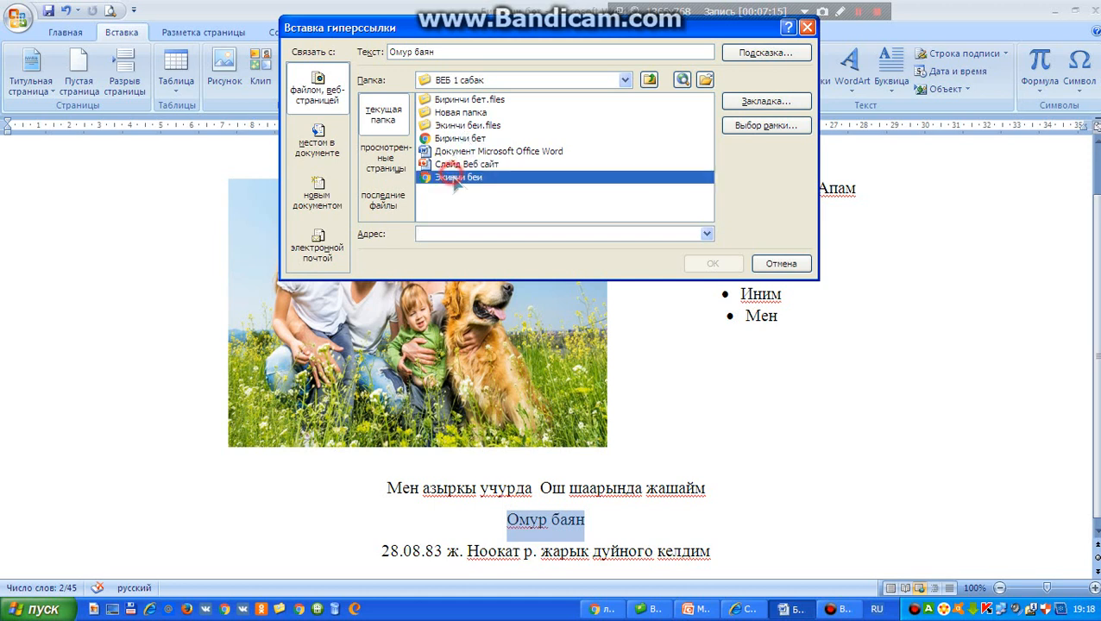
pyautogui.click(674, 232)
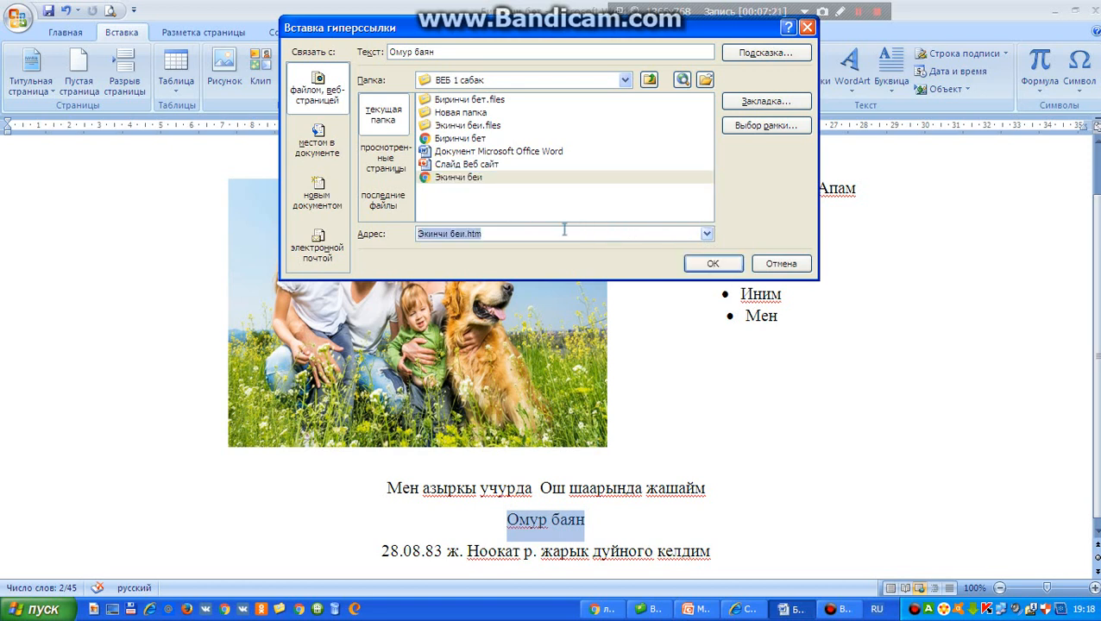
pyautogui.click(706, 263)
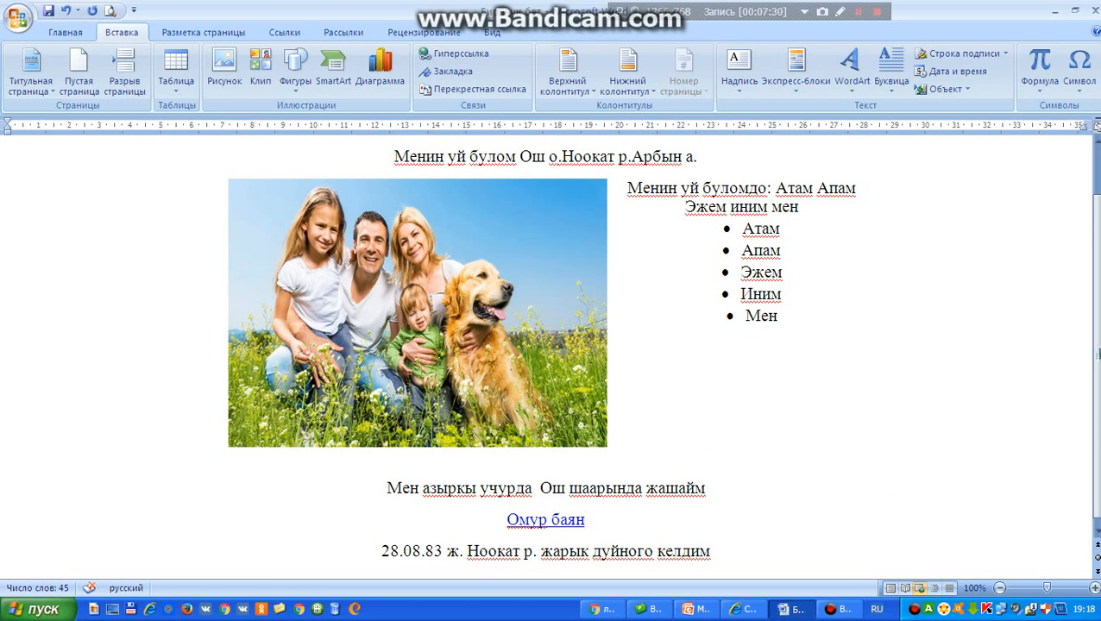
# Switch to the ВЕБ 1 сабак folder and open the web page Биринчи бет in Internet Explorer
pyautogui.click(1059, 12)
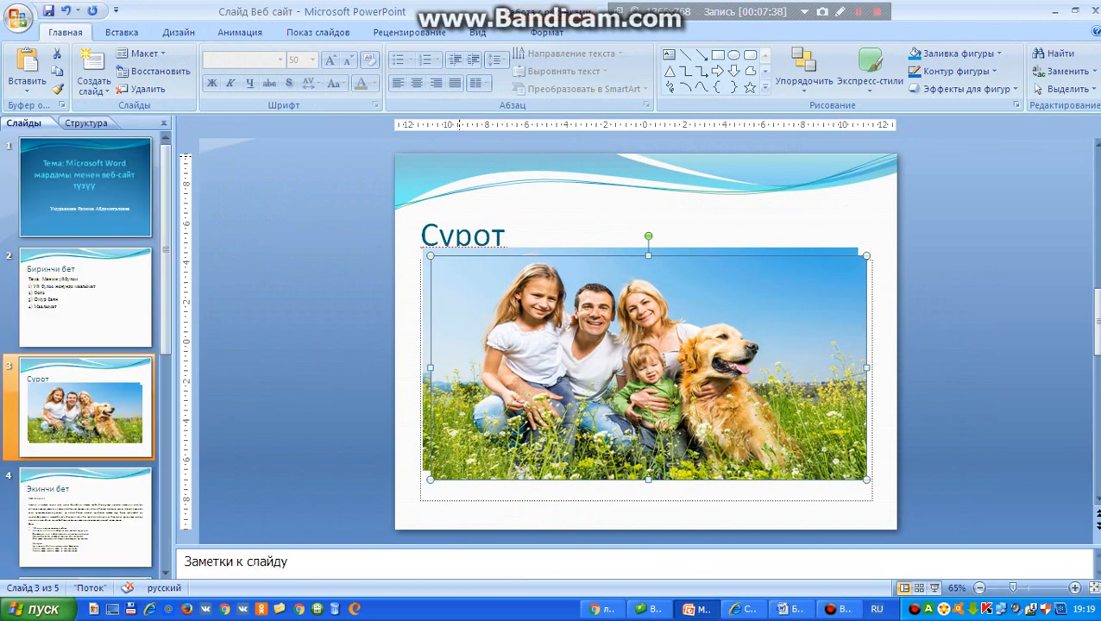
pyautogui.click(1055, 10)
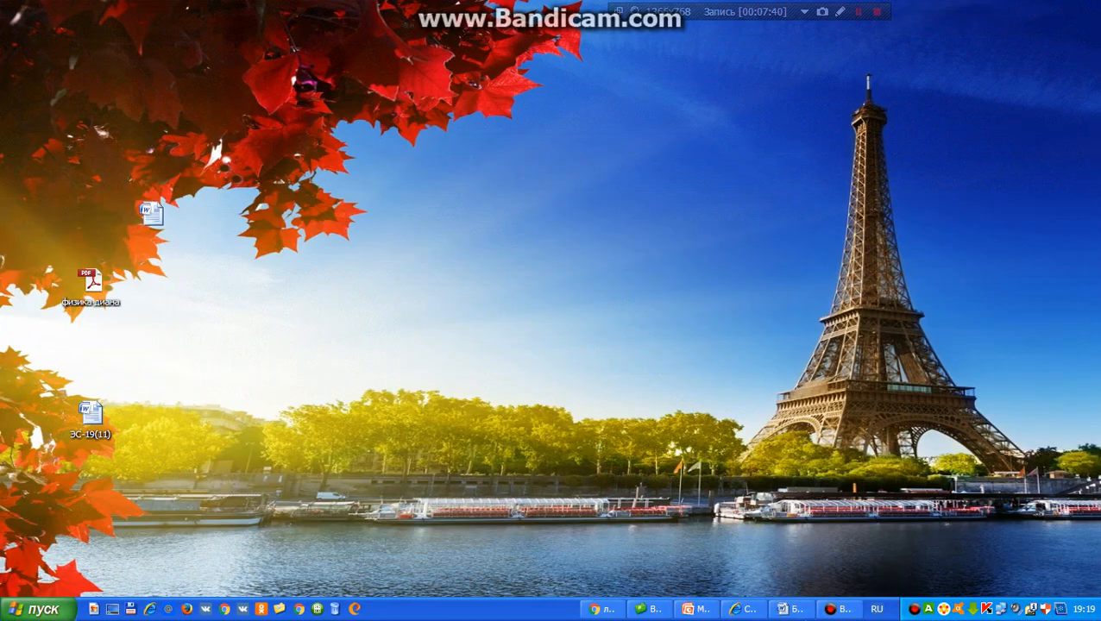
pyautogui.click(653, 609)
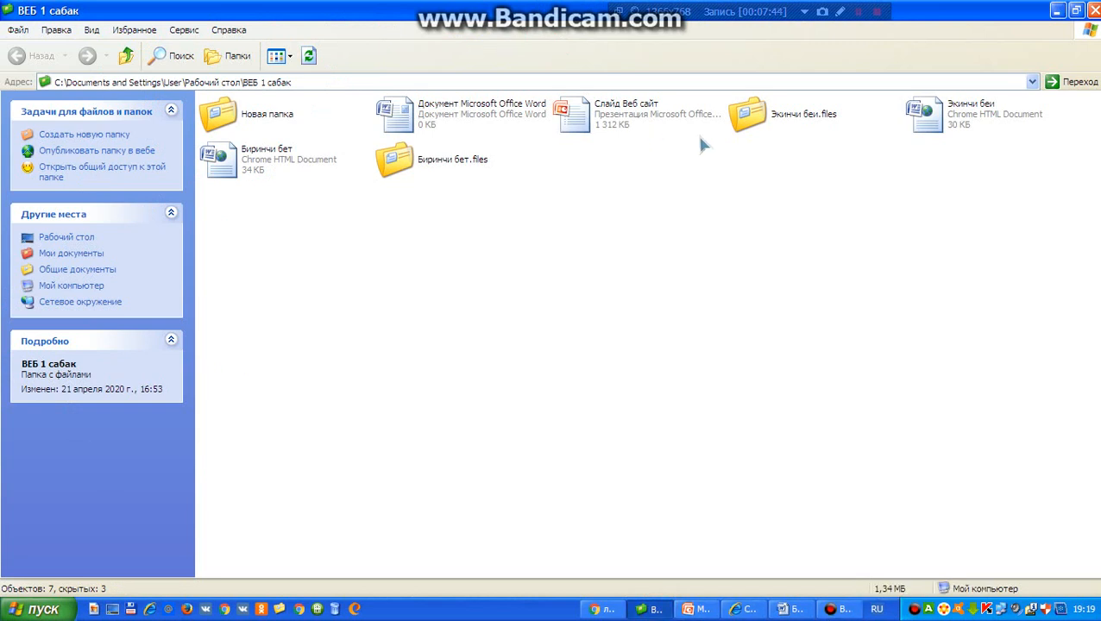
pyautogui.doubleClick(228, 156)
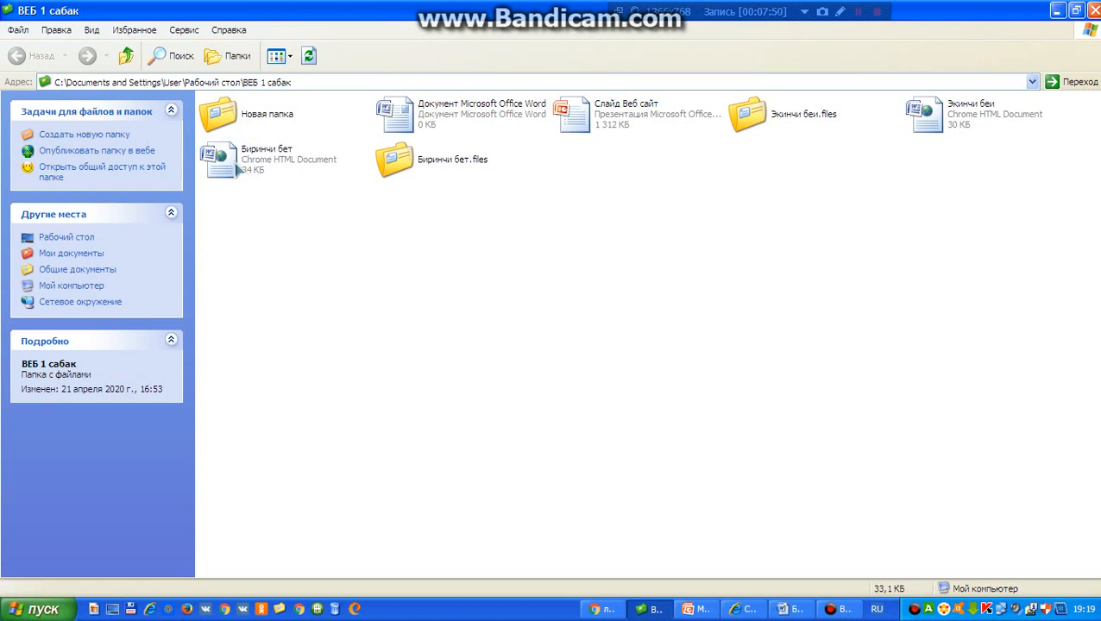
pyautogui.rightClick(233, 159)
pyautogui.moveTo(312, 259)
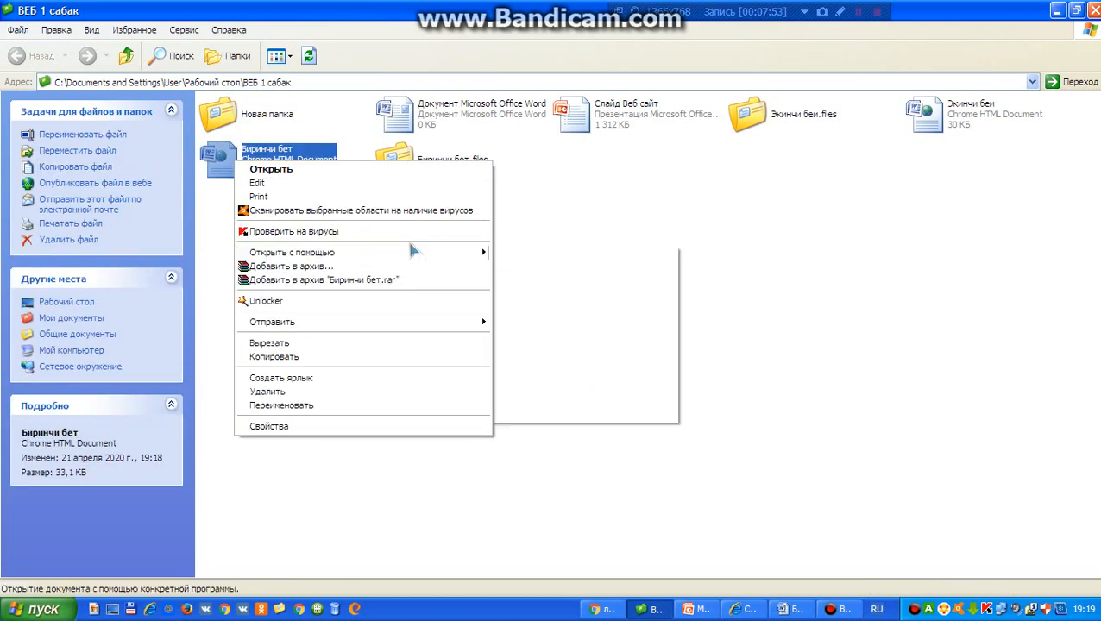
pyautogui.moveTo(474, 256)
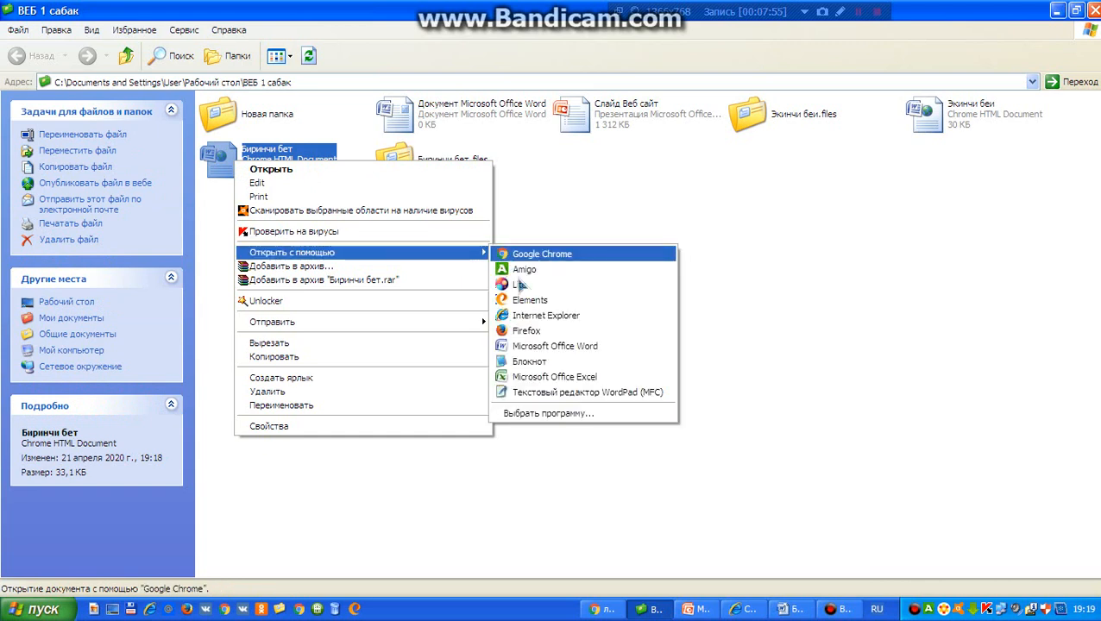
pyautogui.click(530, 316)
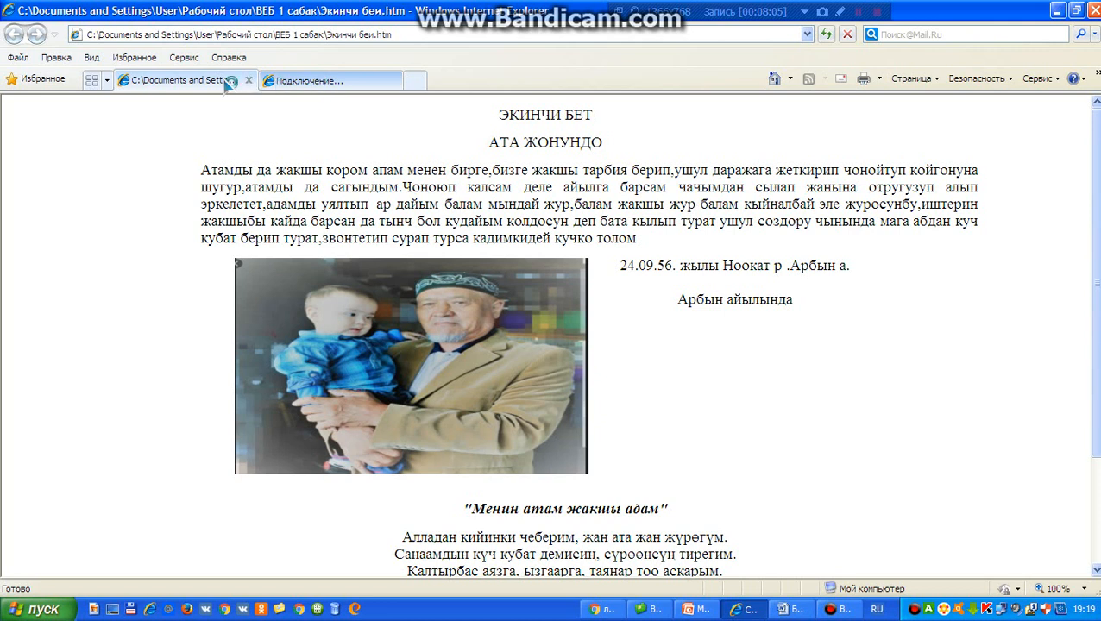
# Compare the two open browser pages and look through Экинчи беи.htm down to its poem
pyautogui.click(316, 85)
pyautogui.click(217, 78)
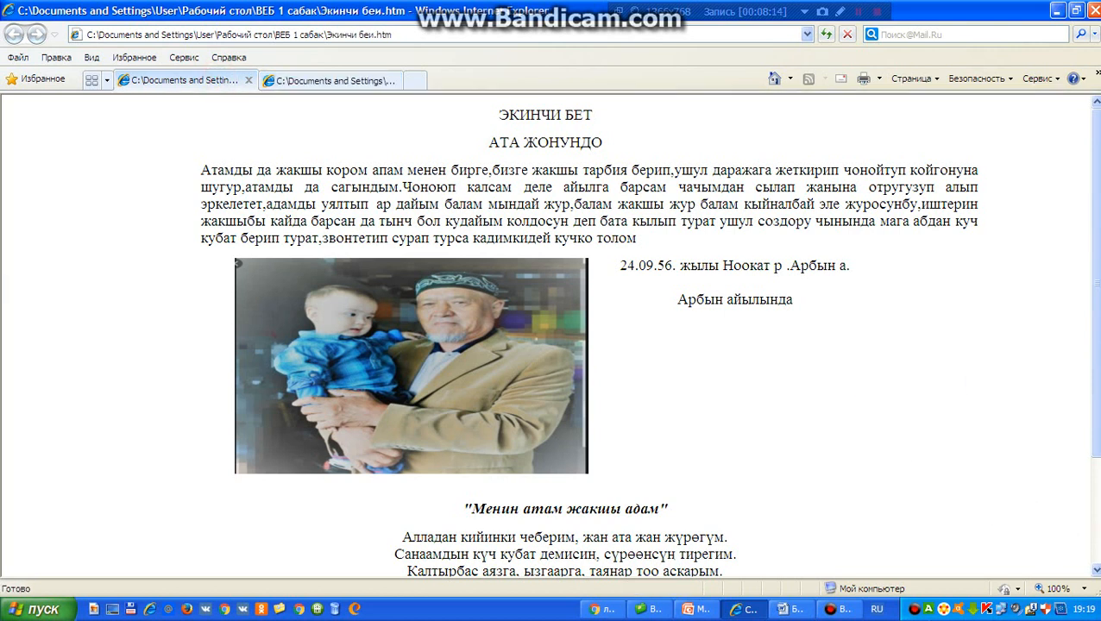
pyautogui.scroll(-3, 550, 336)
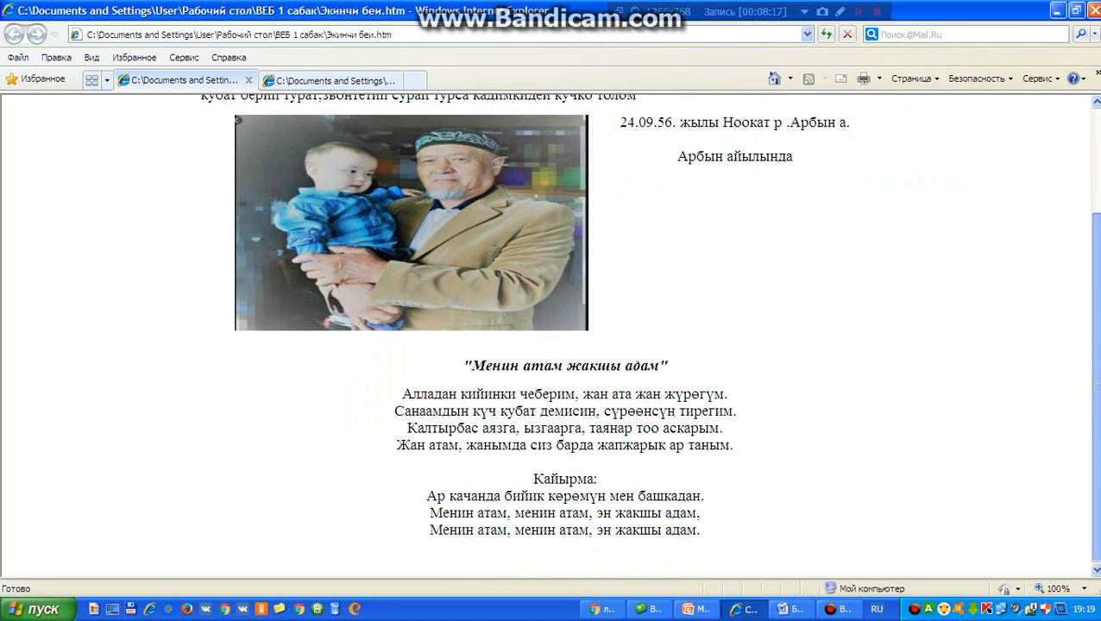
pyautogui.scroll(3, 1089, 405)
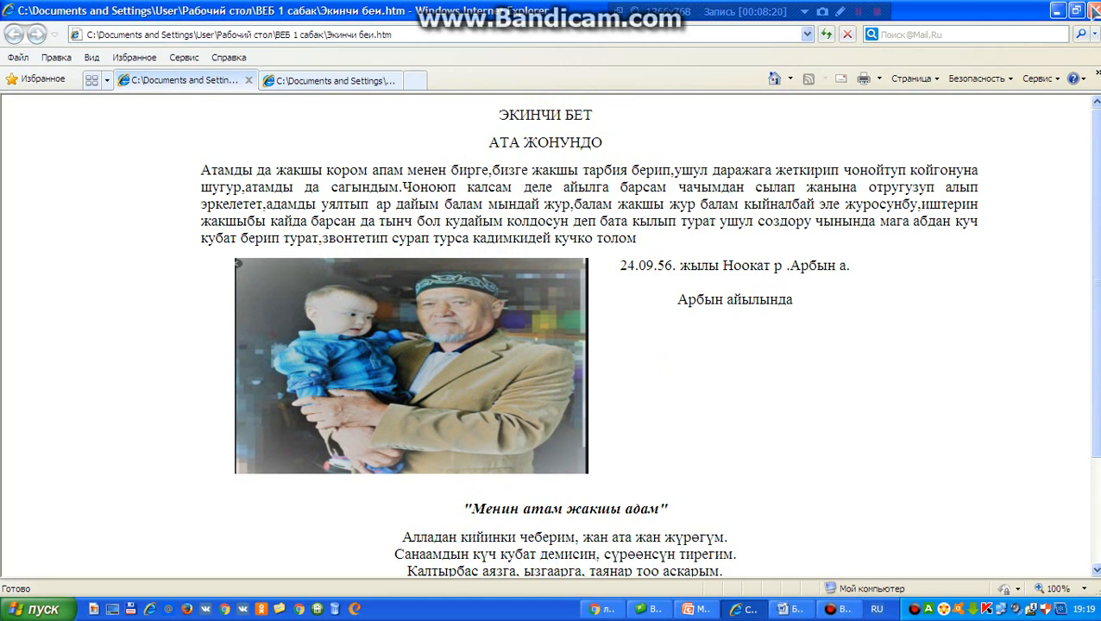
# Switch back to Word, save the Биринчи бет page with its new hyperlink and close the document
pyautogui.click(792, 610)
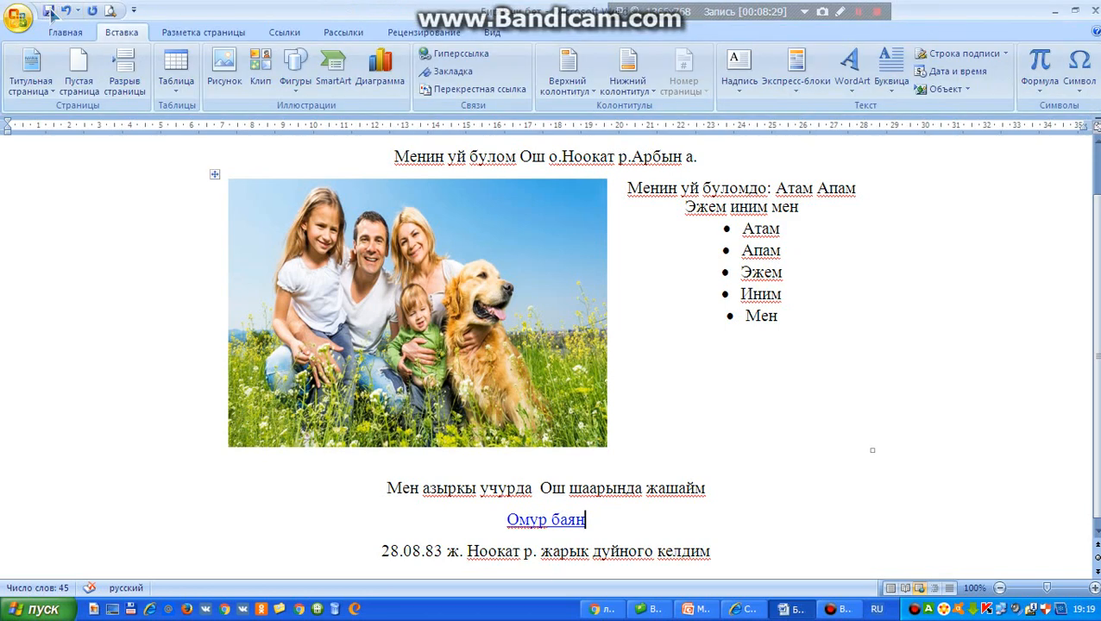
pyautogui.click(48, 11)
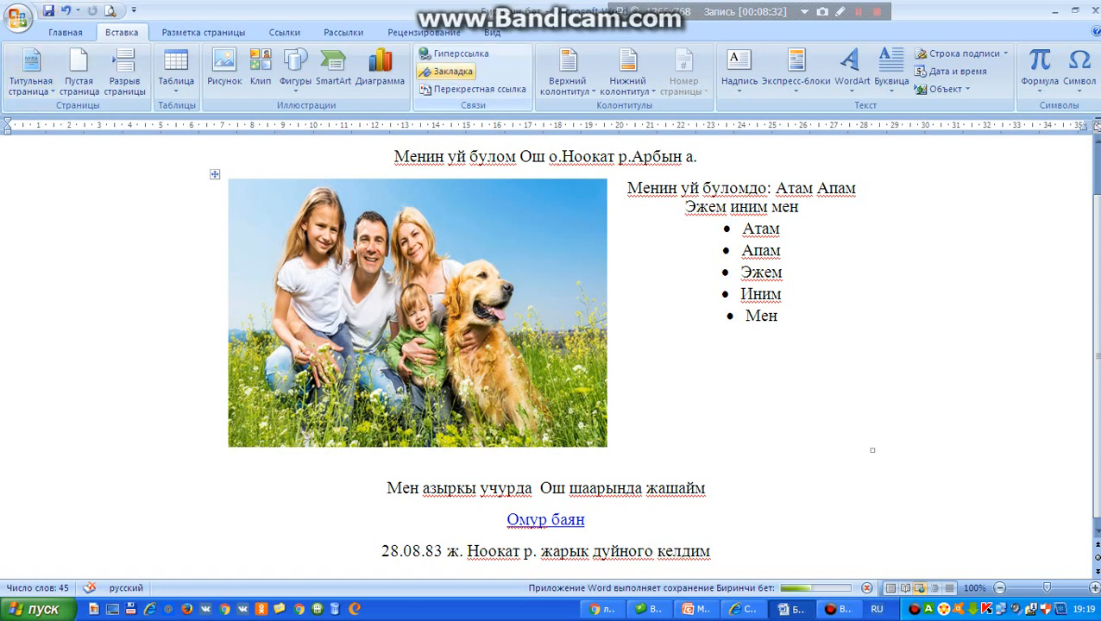
pyautogui.click(1096, 11)
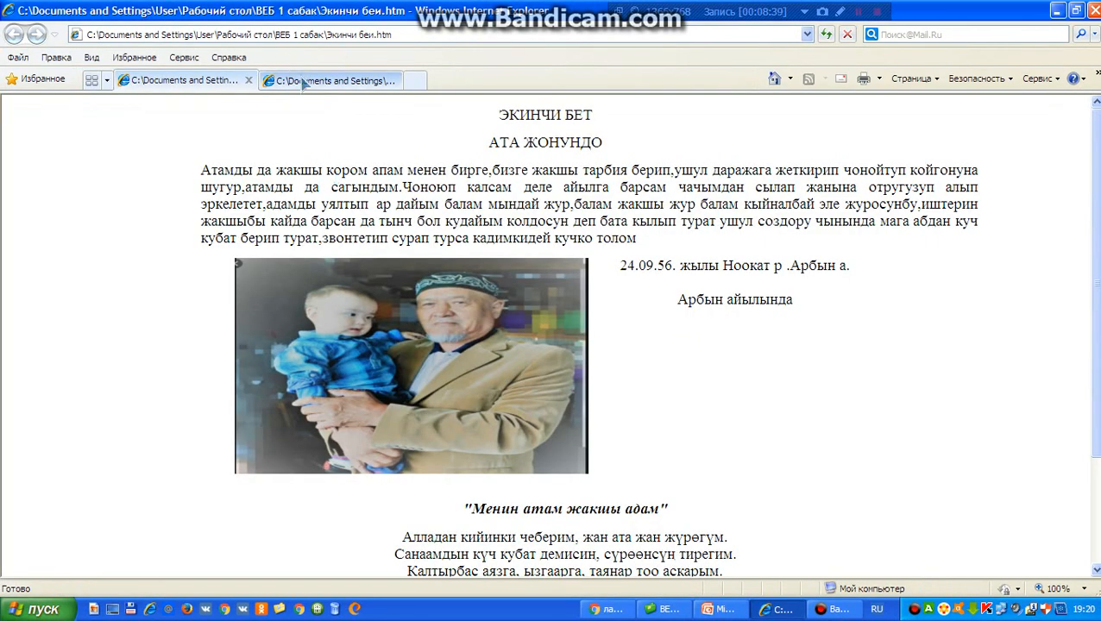
# Check the already loaded Биринчи бет page for the "Омур баян" link, and close Internet Explorer
pyautogui.click(303, 83)
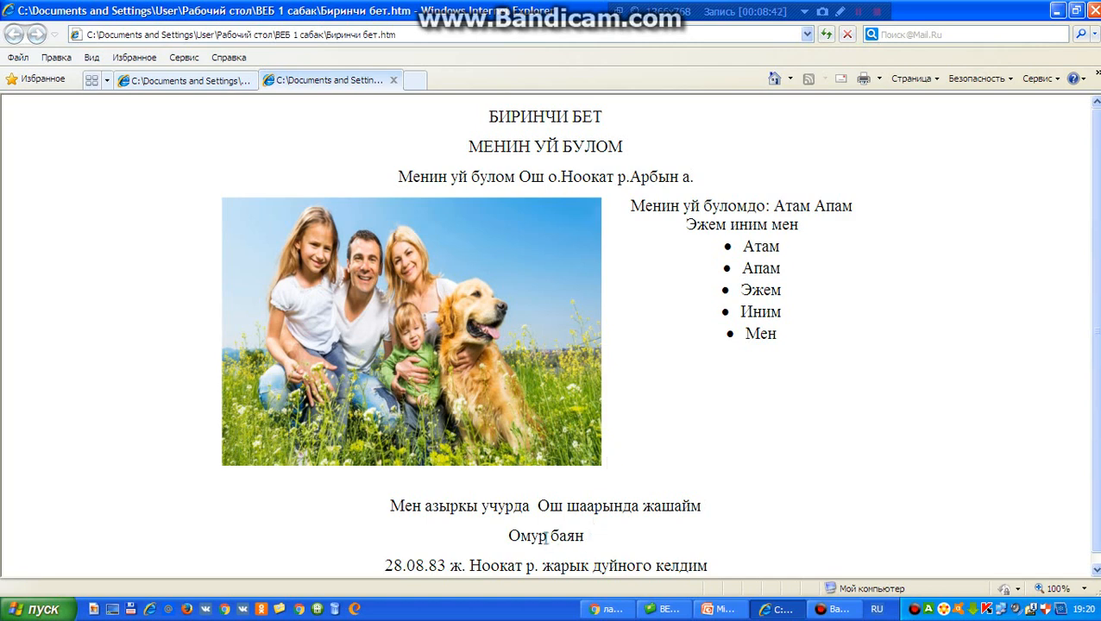
pyautogui.click(227, 83)
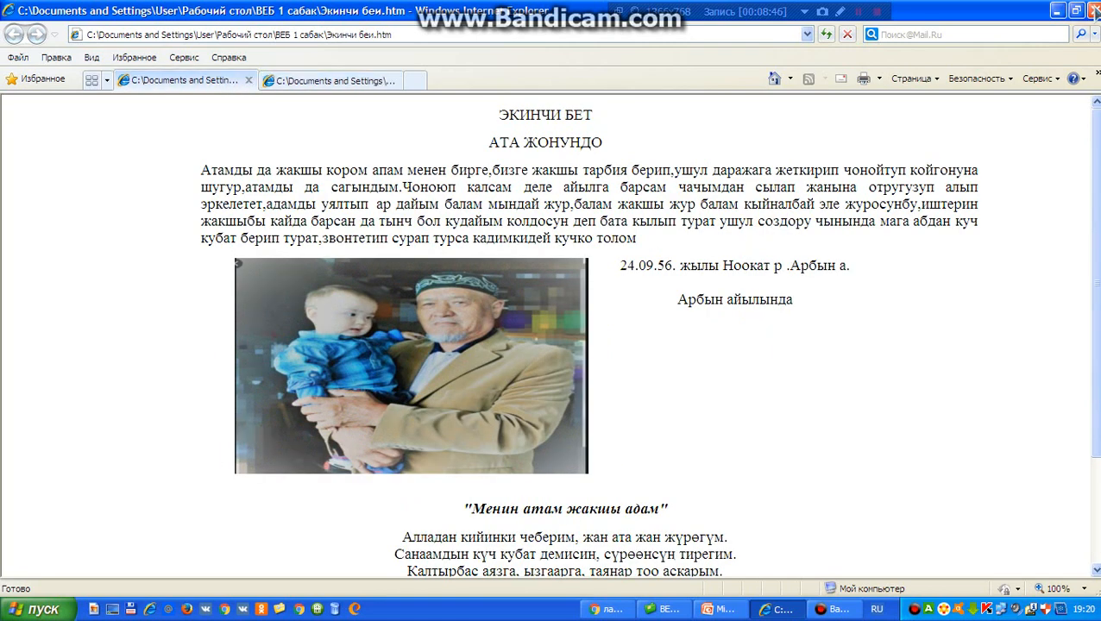
pyautogui.click(1095, 11)
pyautogui.click(1095, 10)
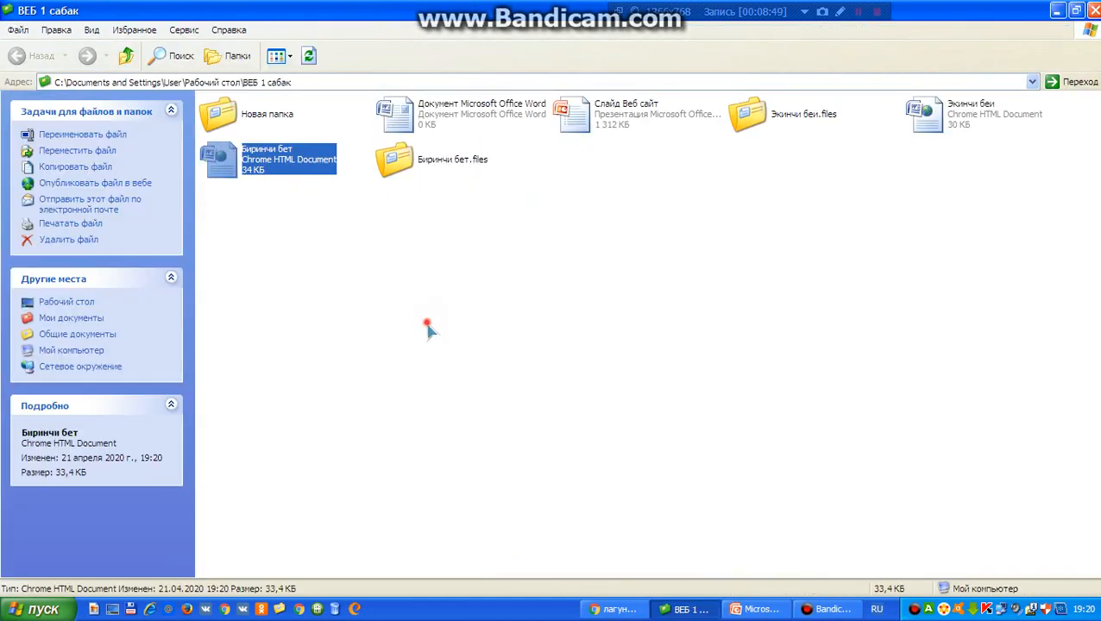
# Reopen the saved Биринчи бет page from the ВЕБ 1 сабак folder in Internet Explorer
pyautogui.click(258, 202)
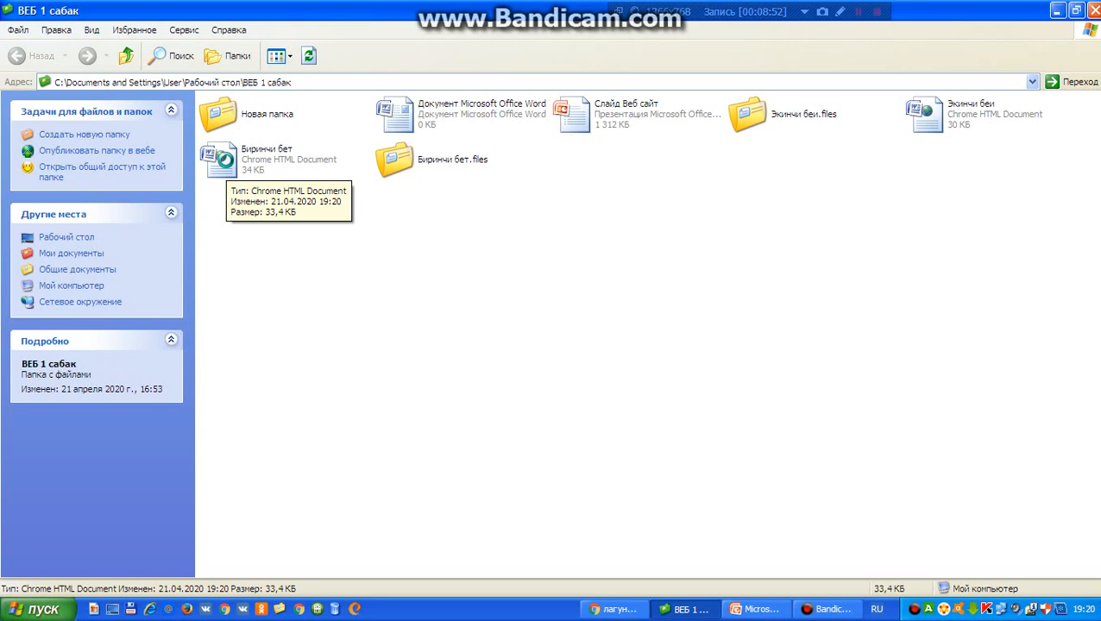
pyautogui.rightClick(226, 161)
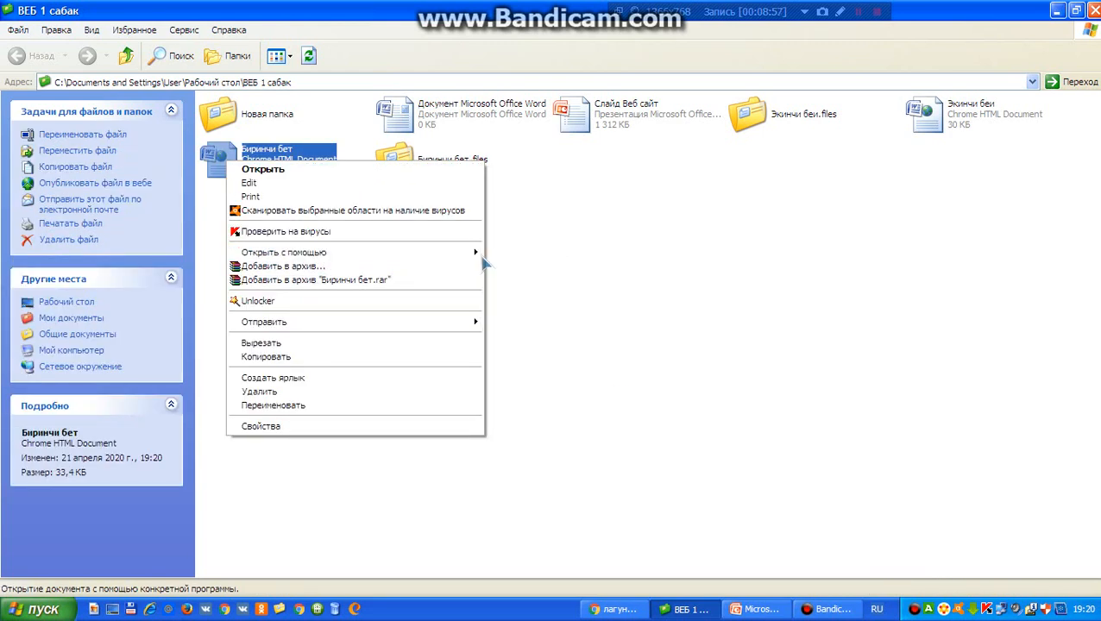
pyautogui.moveTo(467, 252)
pyautogui.click(534, 316)
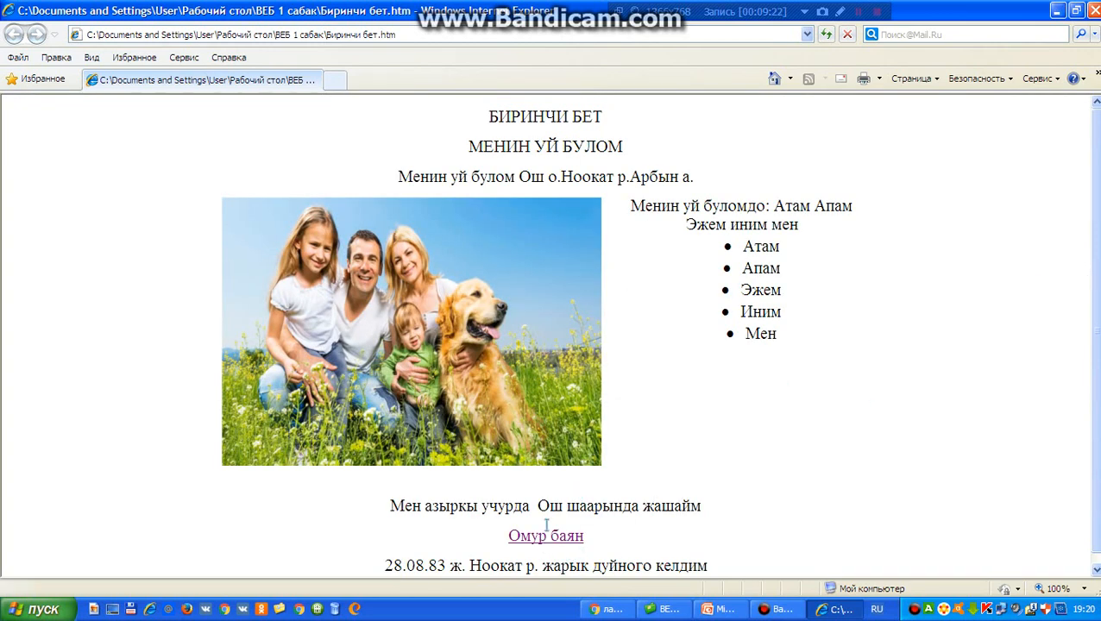
# Test the "Омур баян" link on the first page and look through the linked second page
pyautogui.click(544, 537)
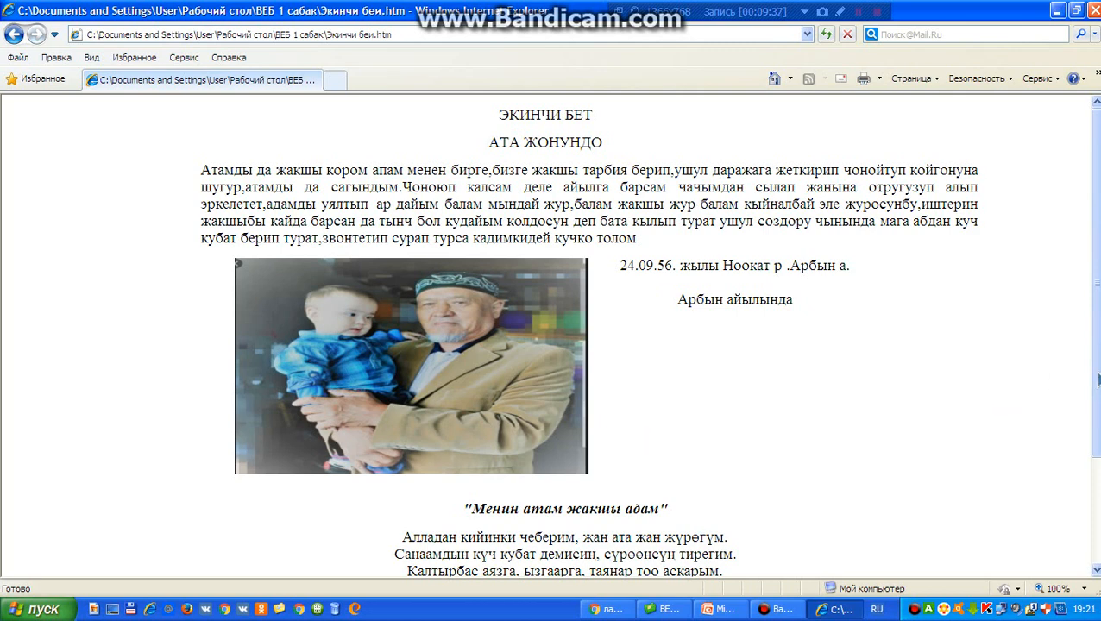
pyautogui.scroll(-3, 1098, 380)
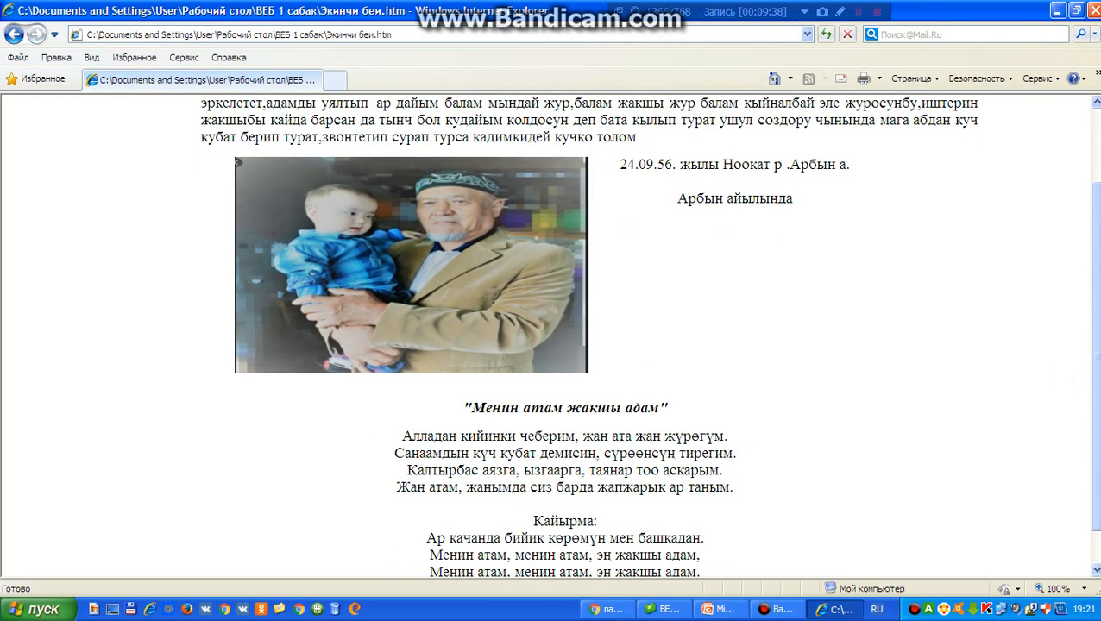
pyautogui.scroll(3, 1096, 347)
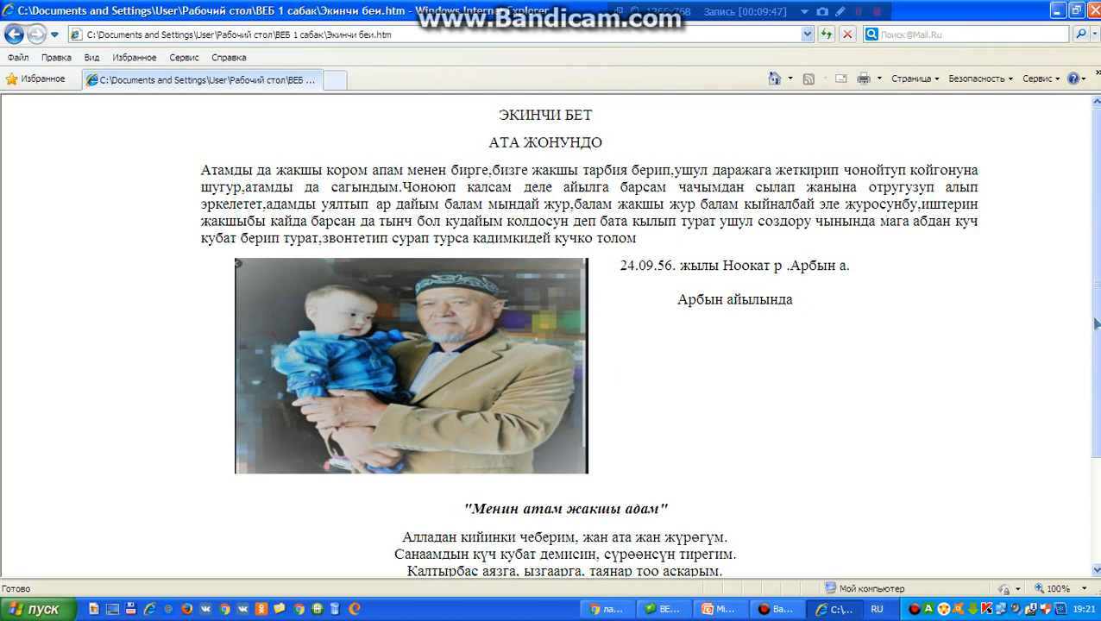
pyautogui.scroll(-4, 1096, 321)
pyautogui.scroll(4, 1096, 321)
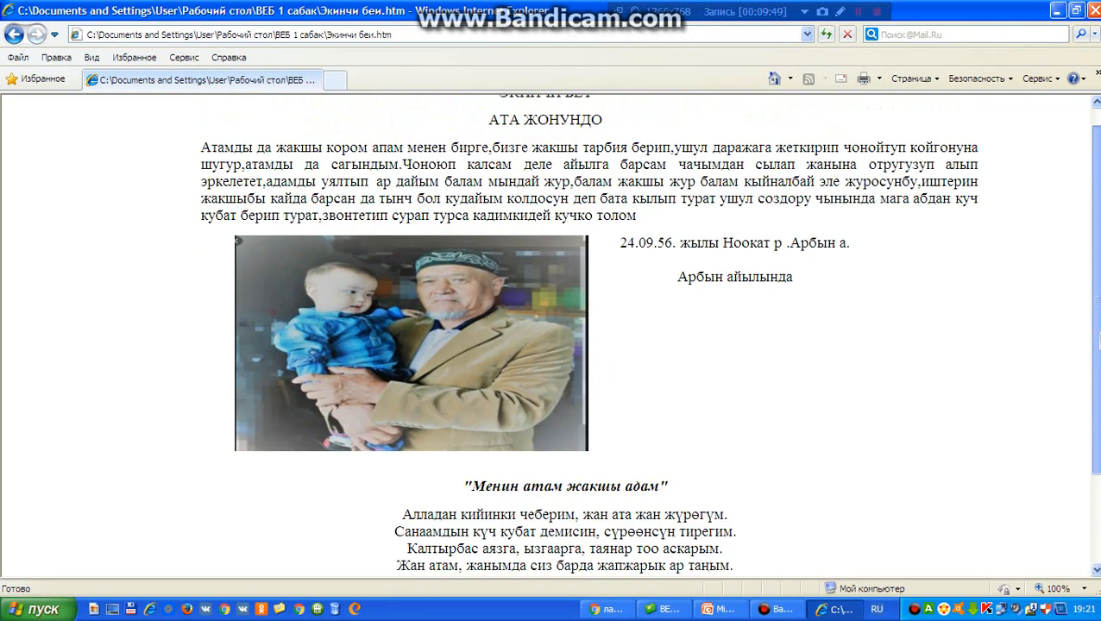